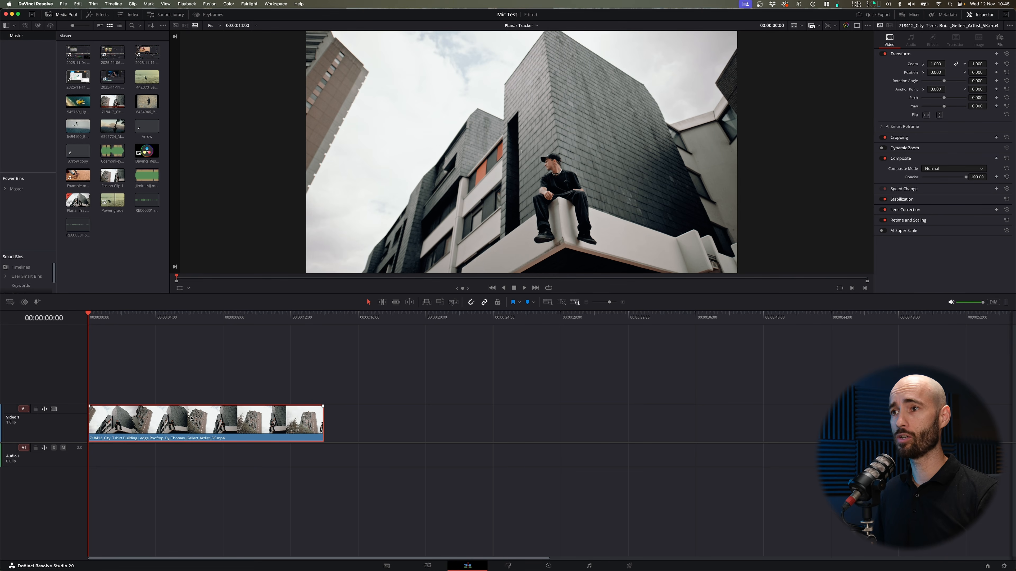
Convert the rooftop building clip on the Video 1 track into a new Fusion clip.
click(945, 15)
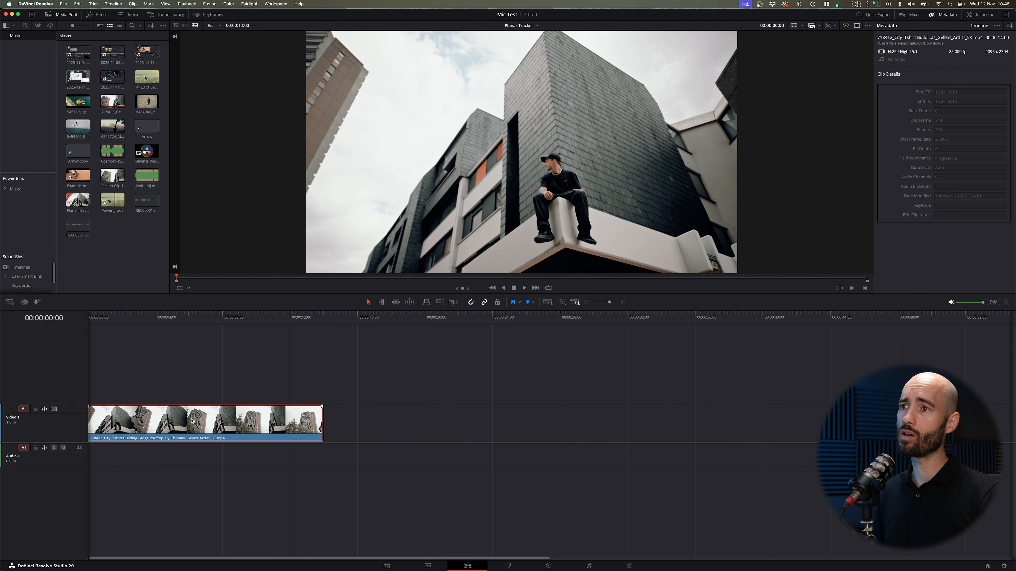
right_click(181, 422)
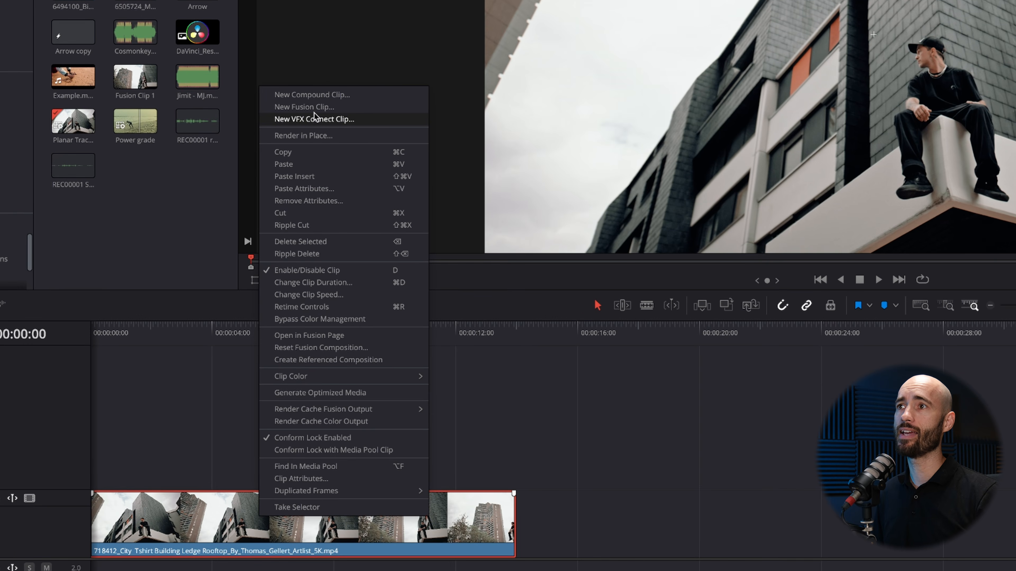
click(316, 109)
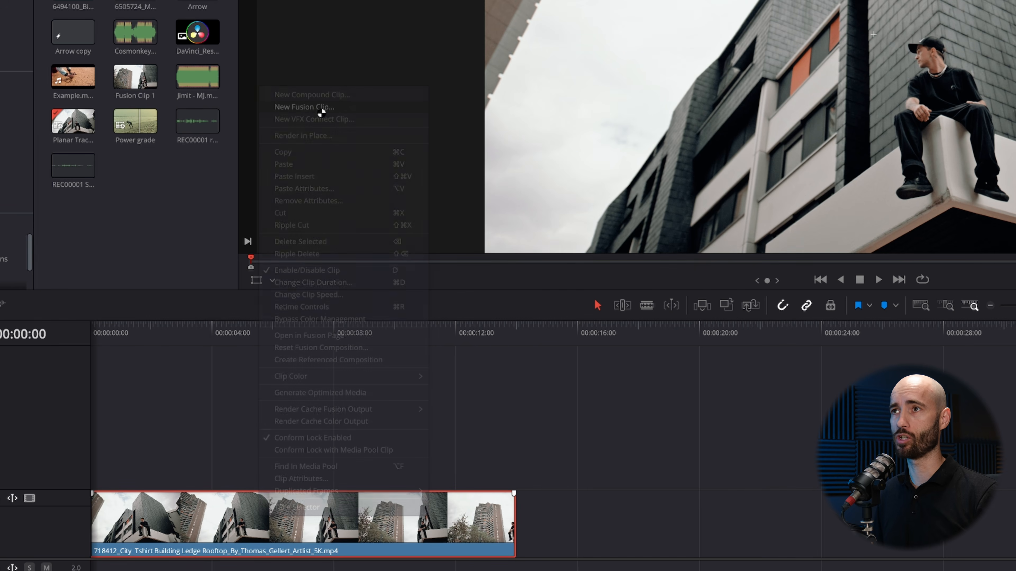
Open the new Fusion clip in the Fusion page and go to its first frame.
right_click(235, 518)
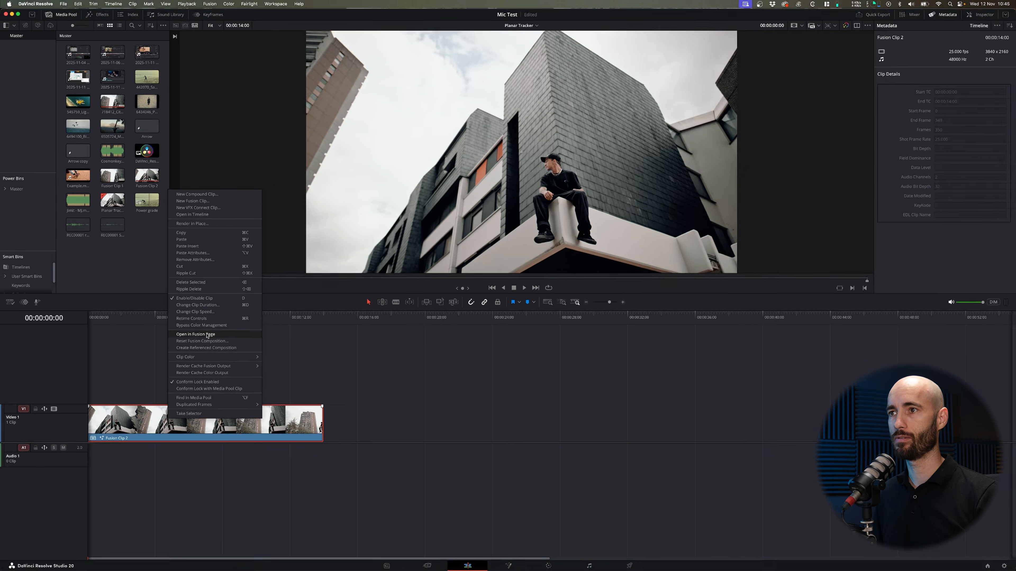
click(207, 335)
click(52, 451)
click(334, 341)
drag(334, 343, 138, 342)
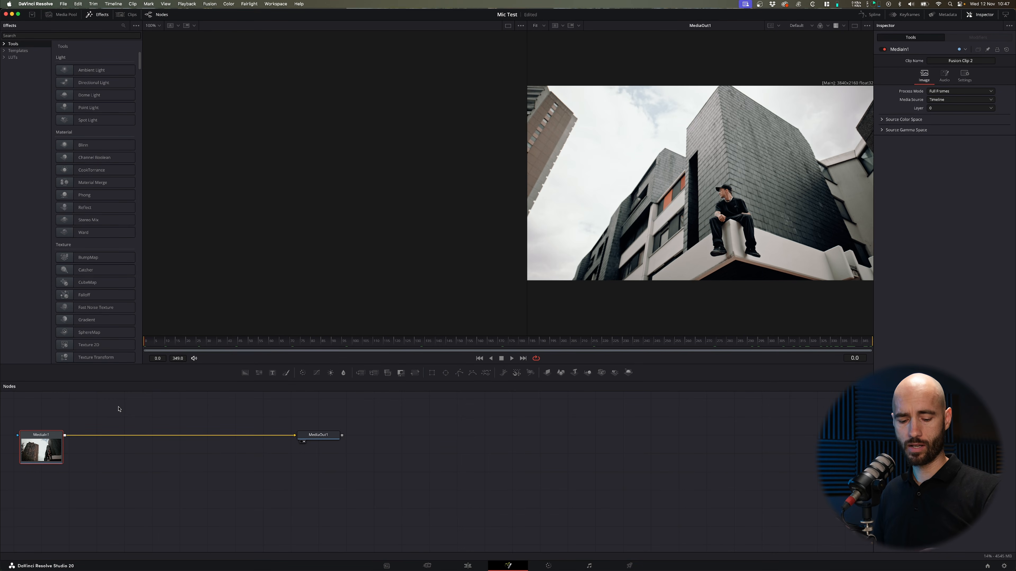
Add a Planar Tracker node after MediaIn1 and space it out along the connection to MediaOut1.
key(shift+space)
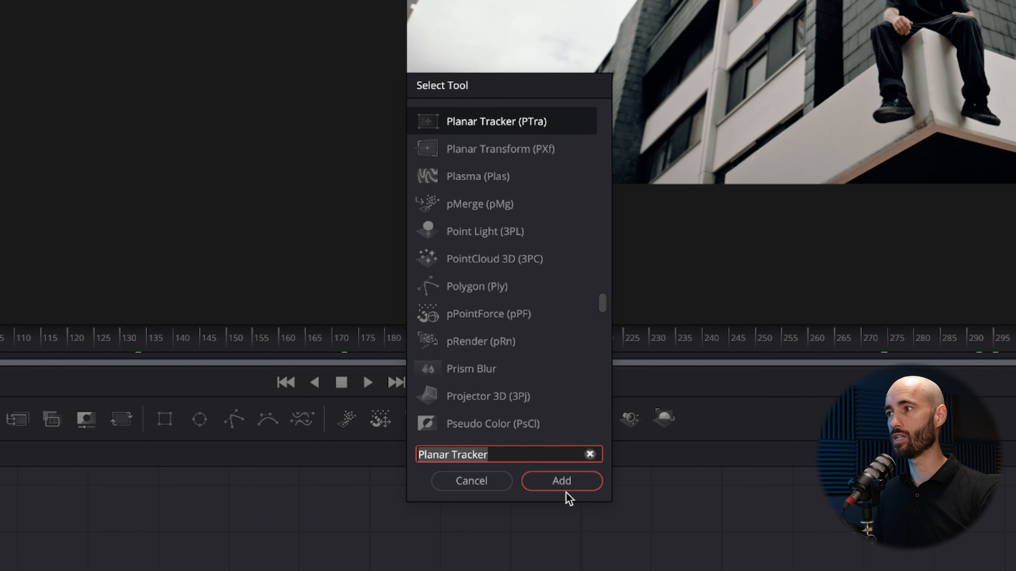
click(571, 480)
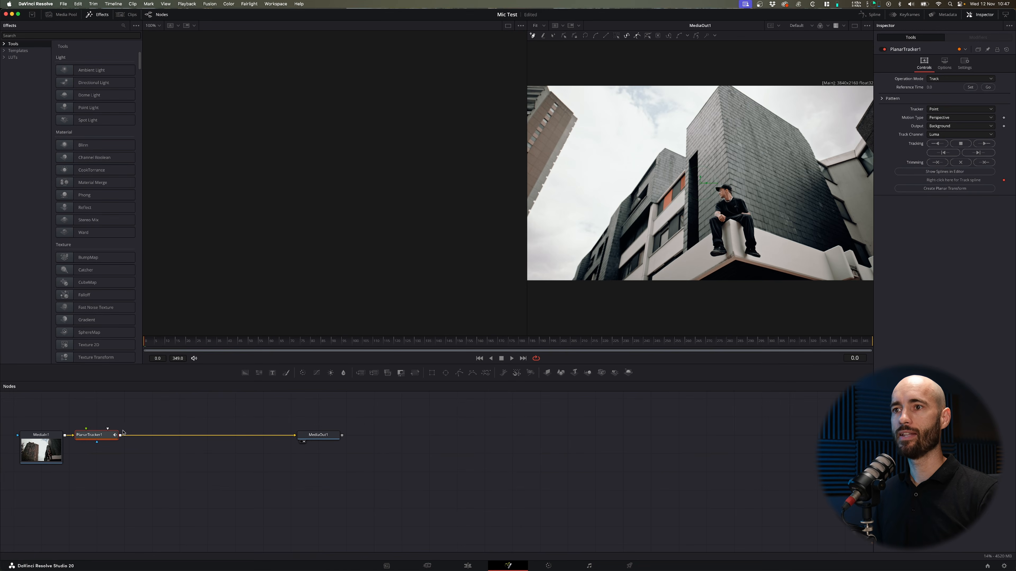
drag(100, 436, 132, 436)
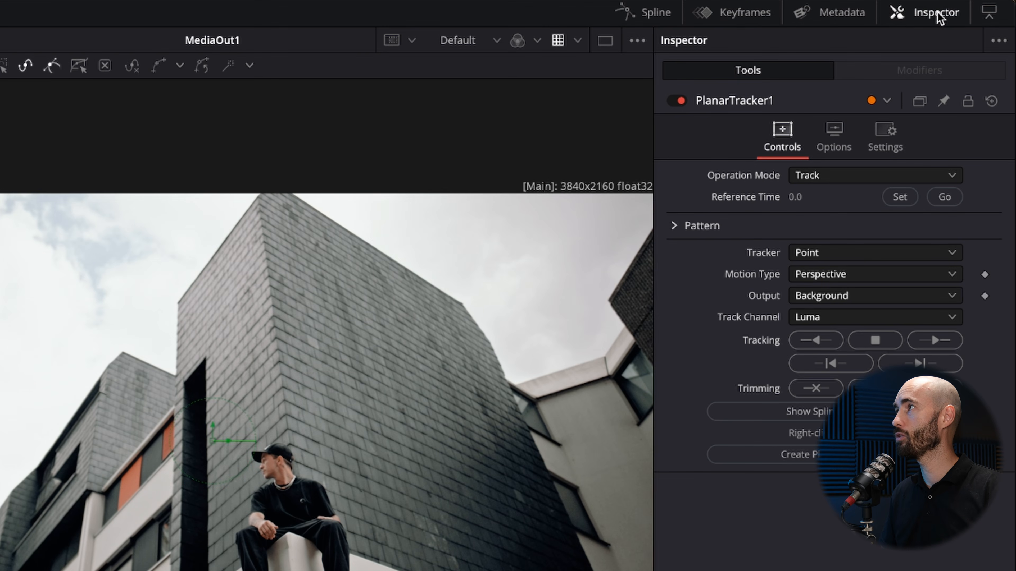
Choose Track as the operation mode in the Planar Tracker's Inspector settings.
click(942, 17)
click(942, 17)
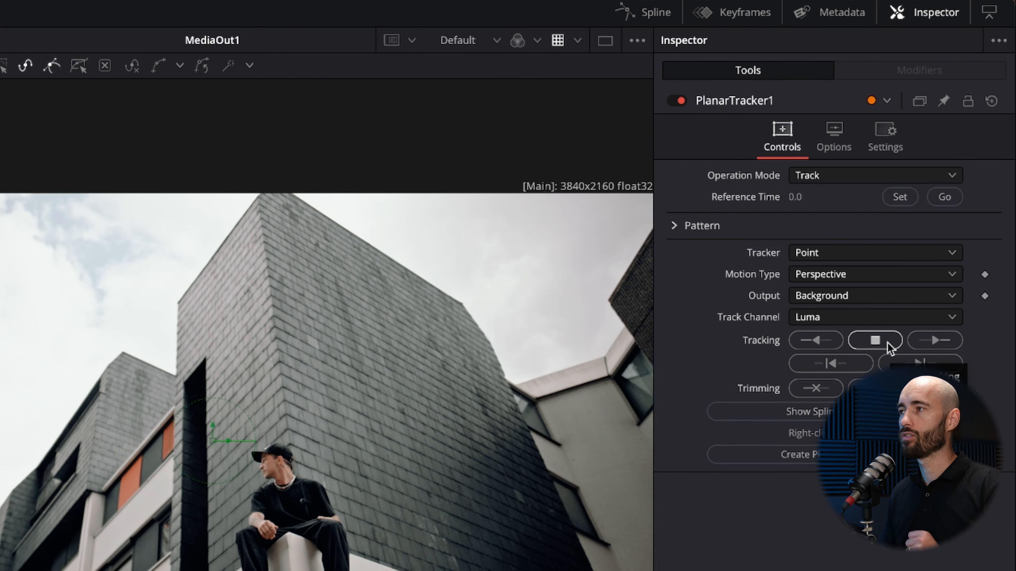
click(846, 177)
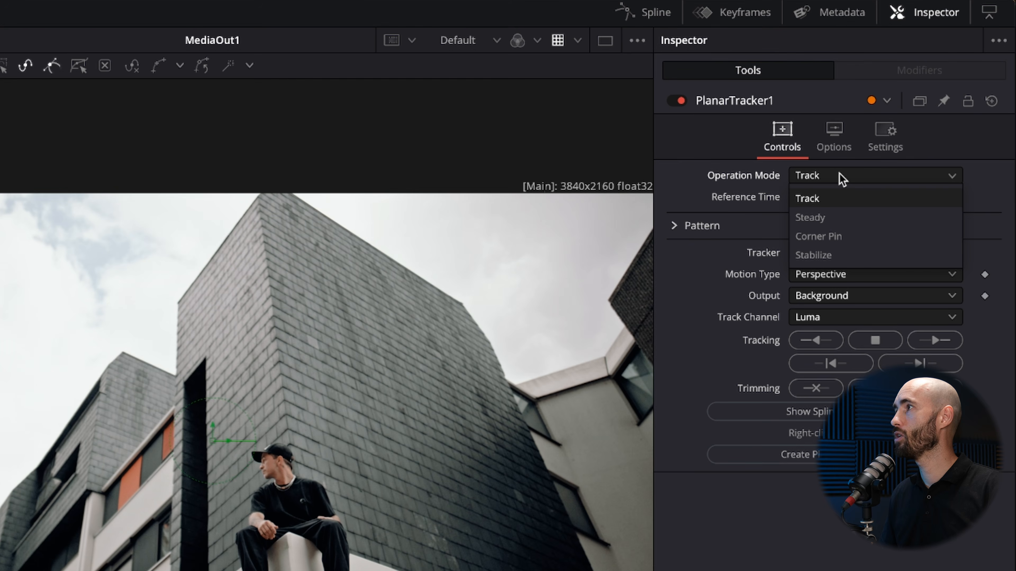
click(827, 198)
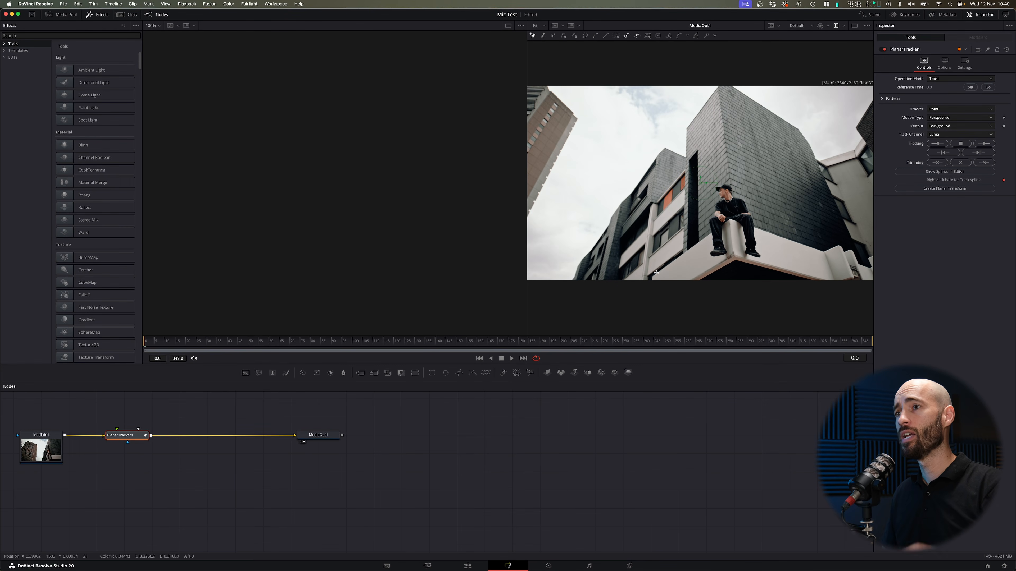
Set the Planar Tracker's reference time to frame 0 at the start of the clip.
drag(363, 345, 815, 344)
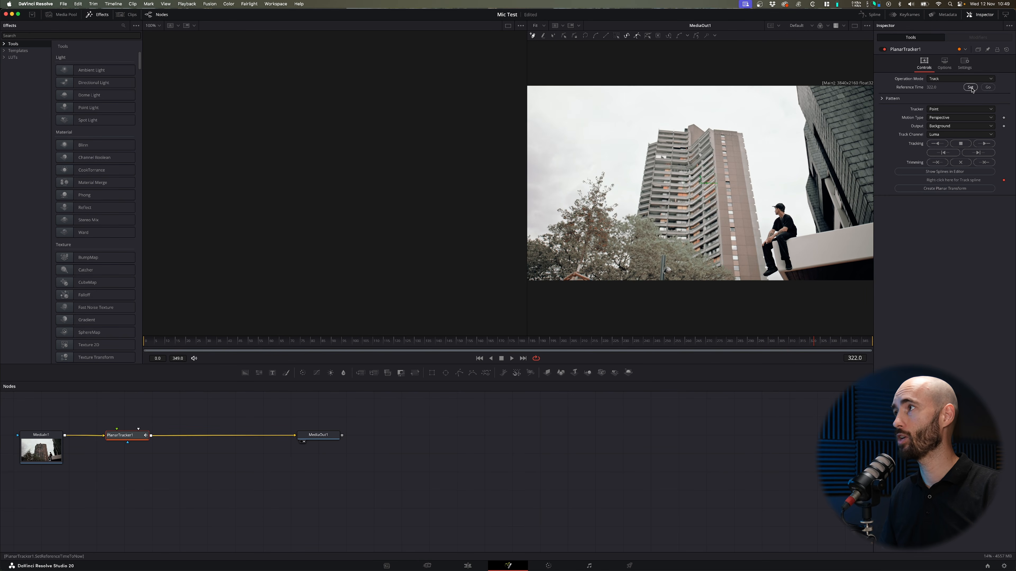
drag(508, 347, 141, 344)
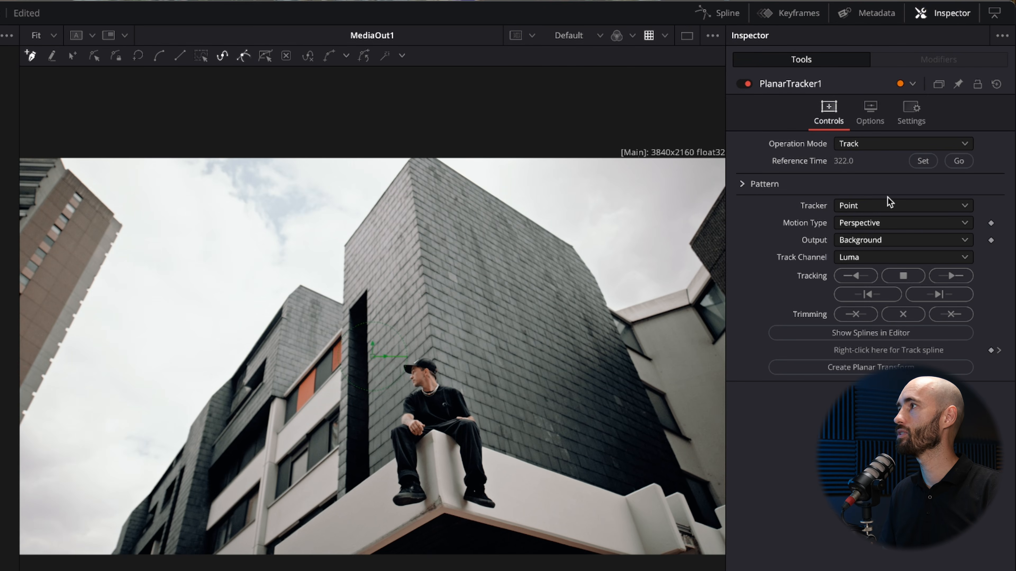
click(923, 161)
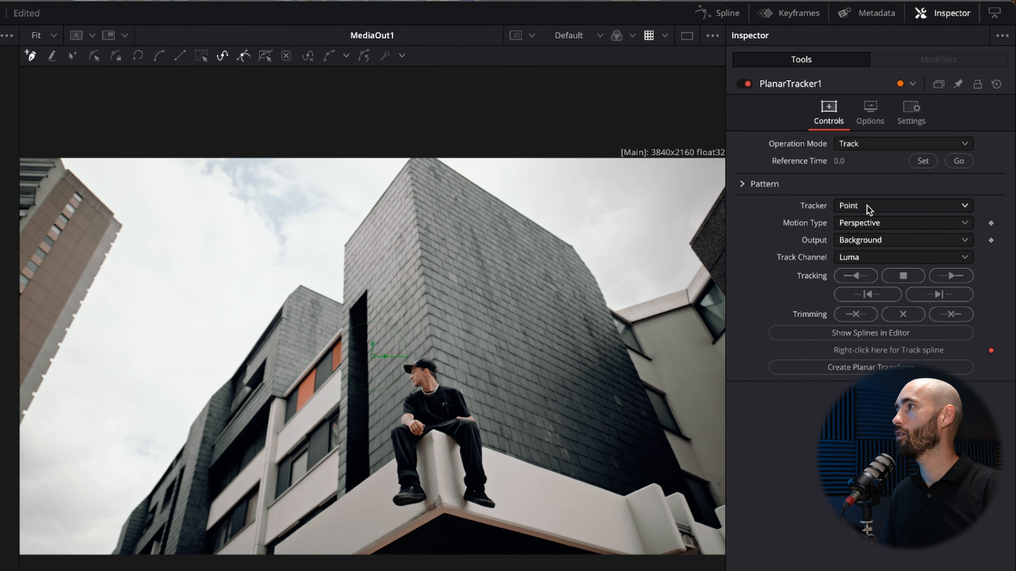
Review the available motion types and choose Perspective for the Planar Tracker.
click(861, 223)
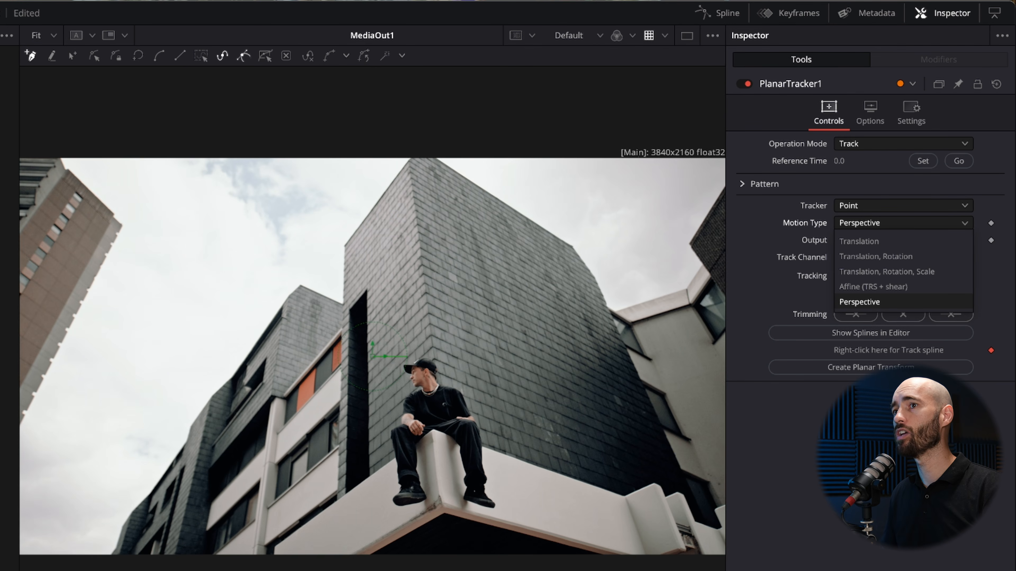
key(Escape)
key(space)
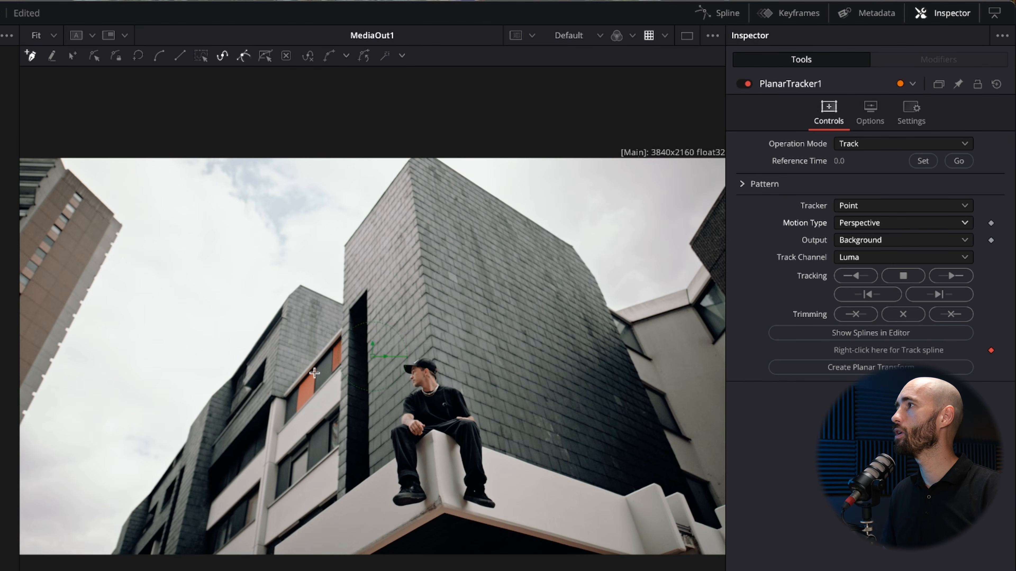
click(912, 226)
click(864, 303)
click(872, 222)
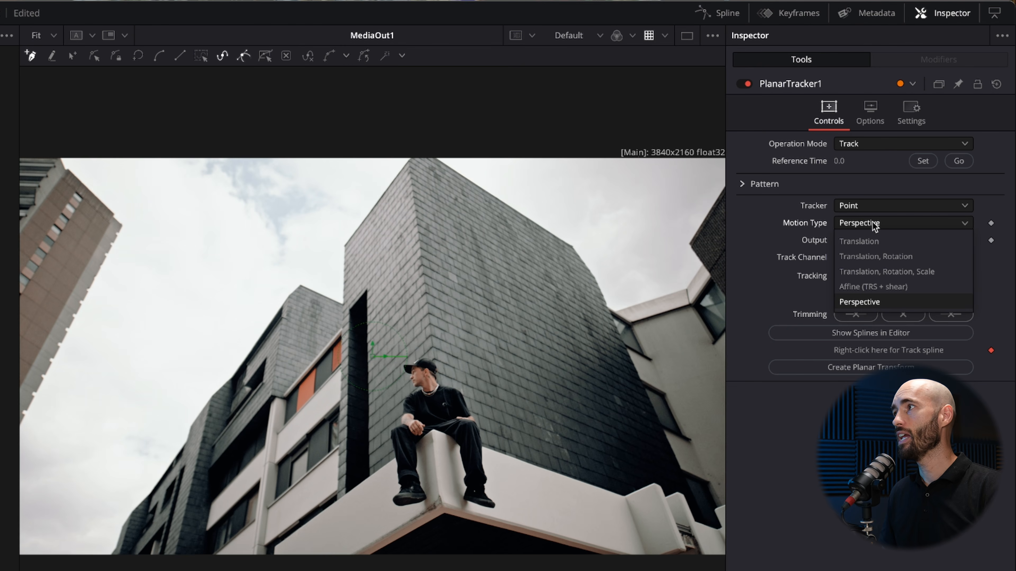
click(868, 303)
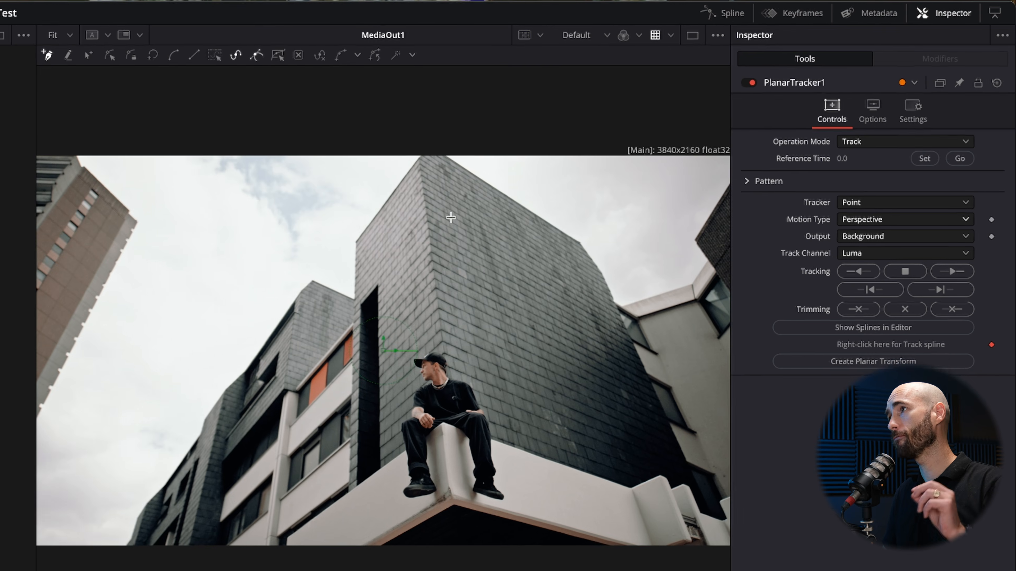
Outline the slate wall to the right of the building's corner with a four-point tracking shape and refine its two right-hand points.
click(424, 195)
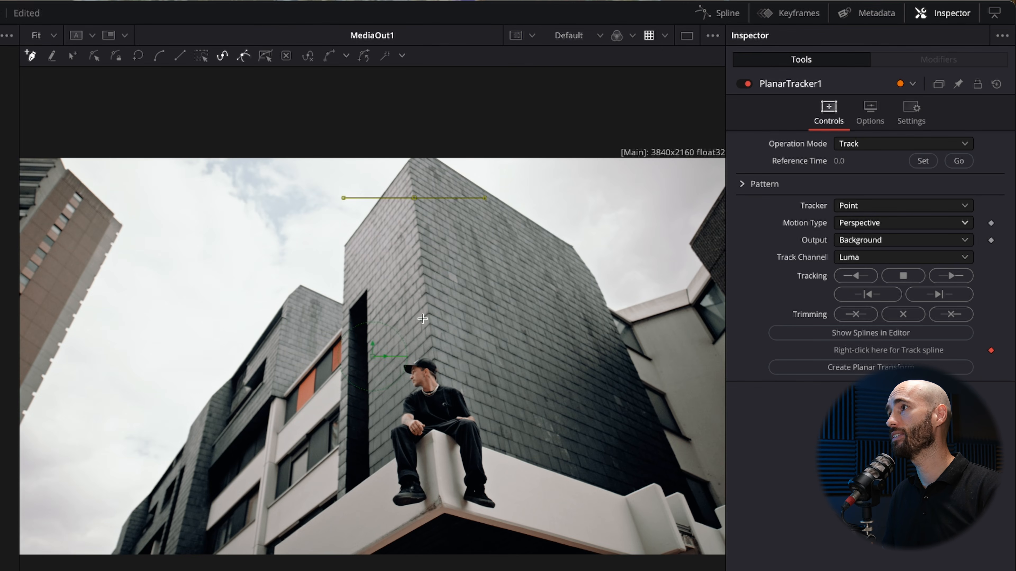
click(431, 336)
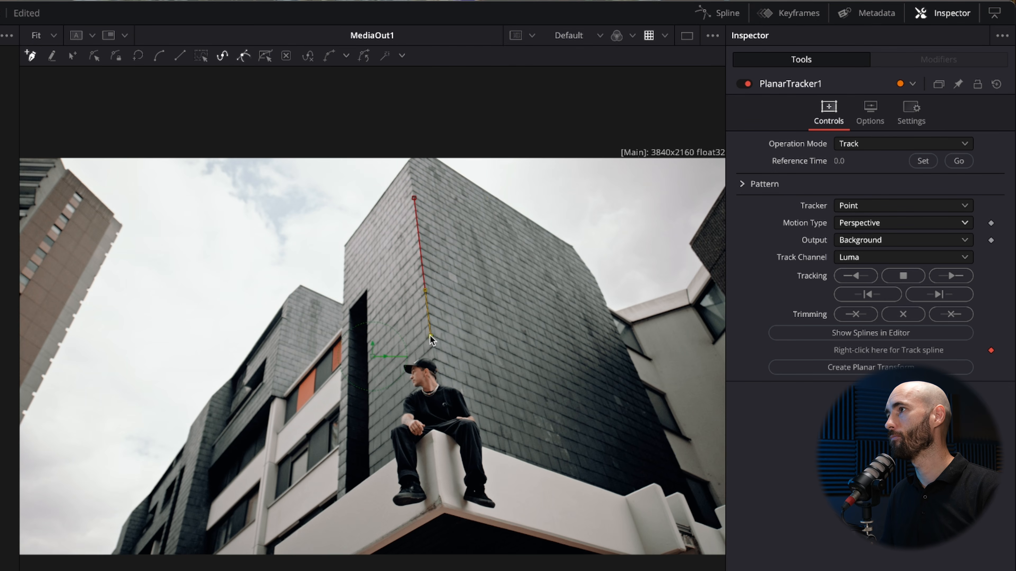
click(621, 405)
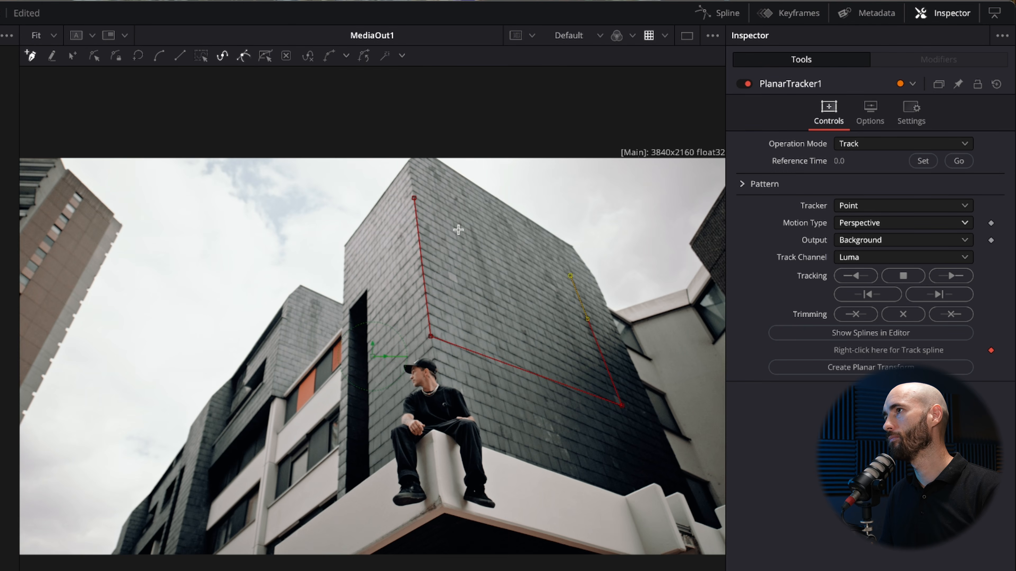
click(415, 198)
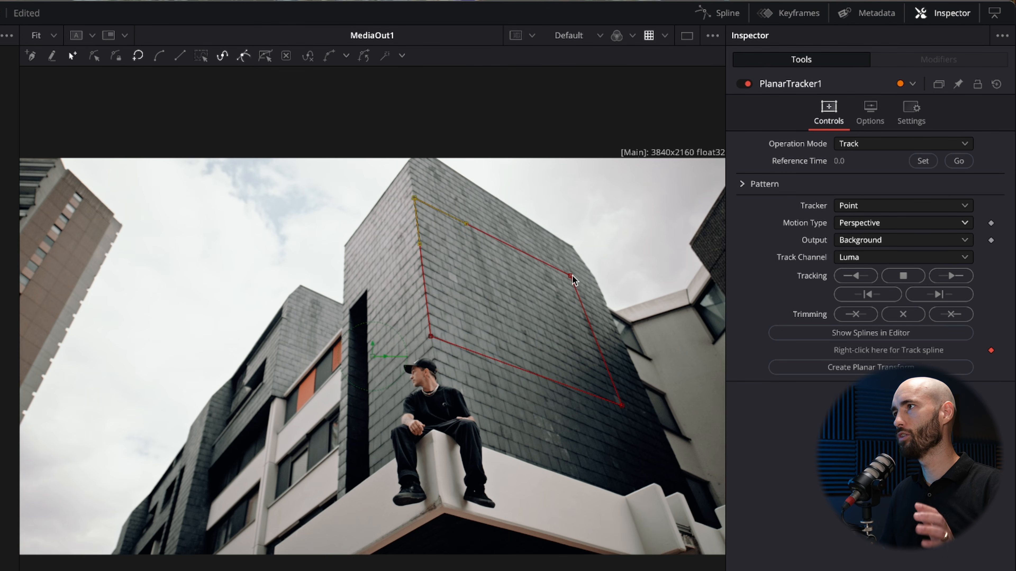
drag(571, 277, 575, 289)
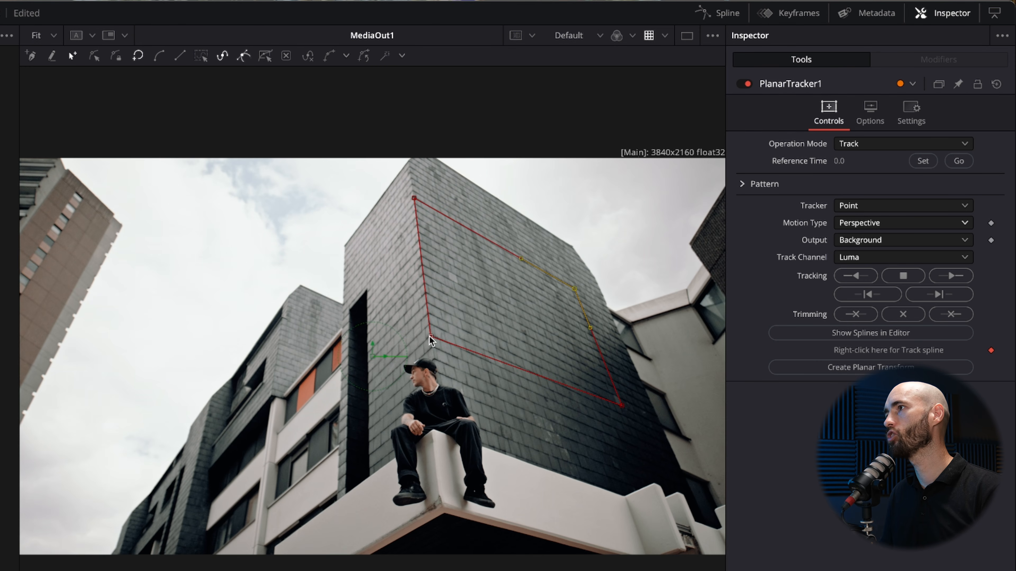
drag(622, 405, 621, 419)
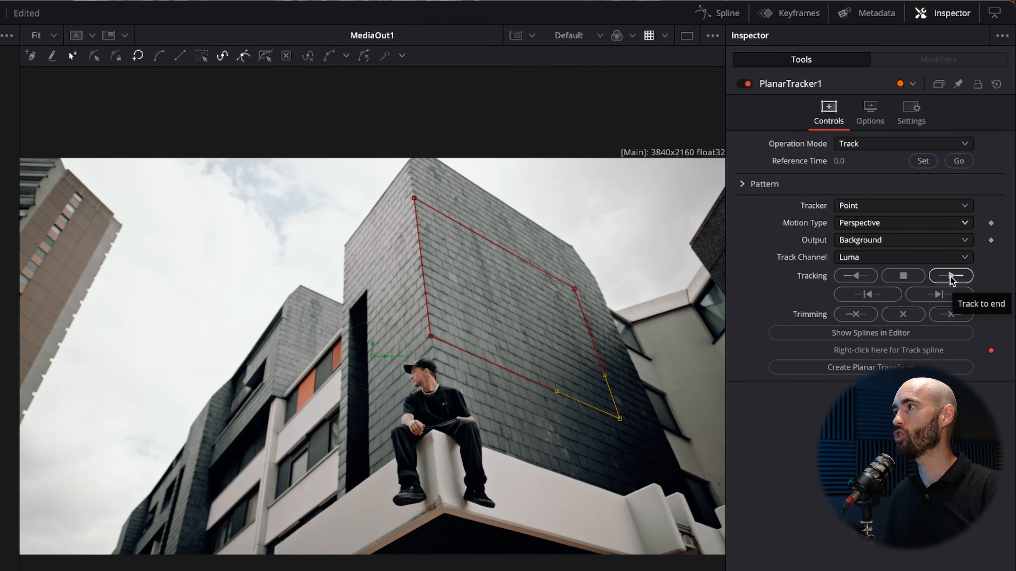
Track the outlined wall area to the end of the clip, and scrub back to frame 0.
click(951, 276)
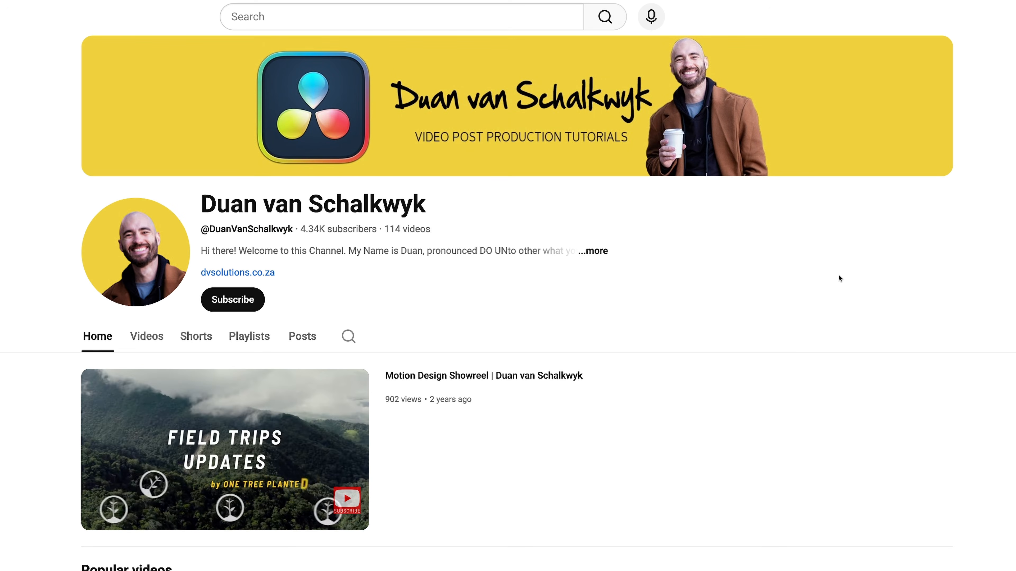
scroll(838, 275, down, 5)
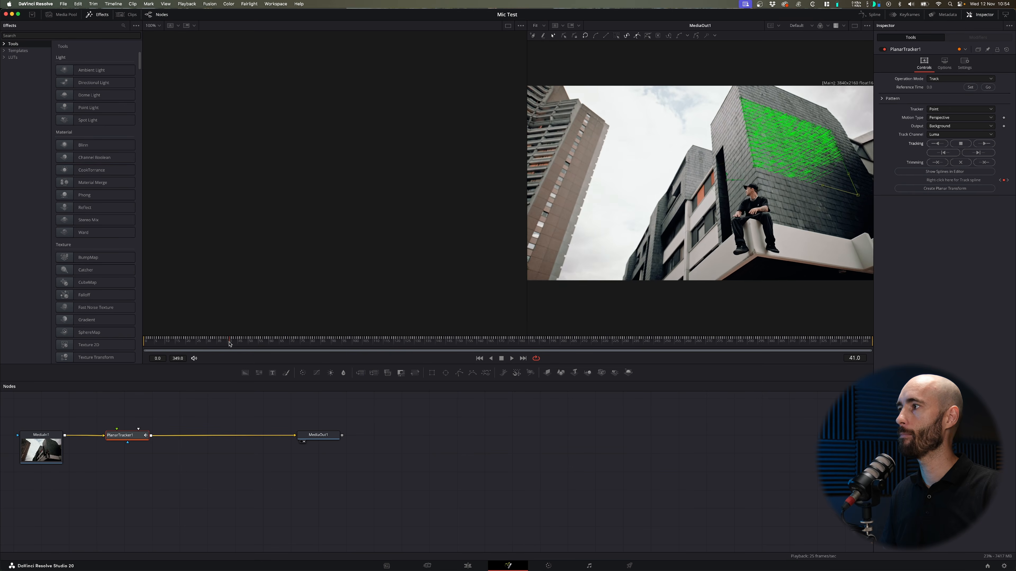
drag(262, 345, 140, 345)
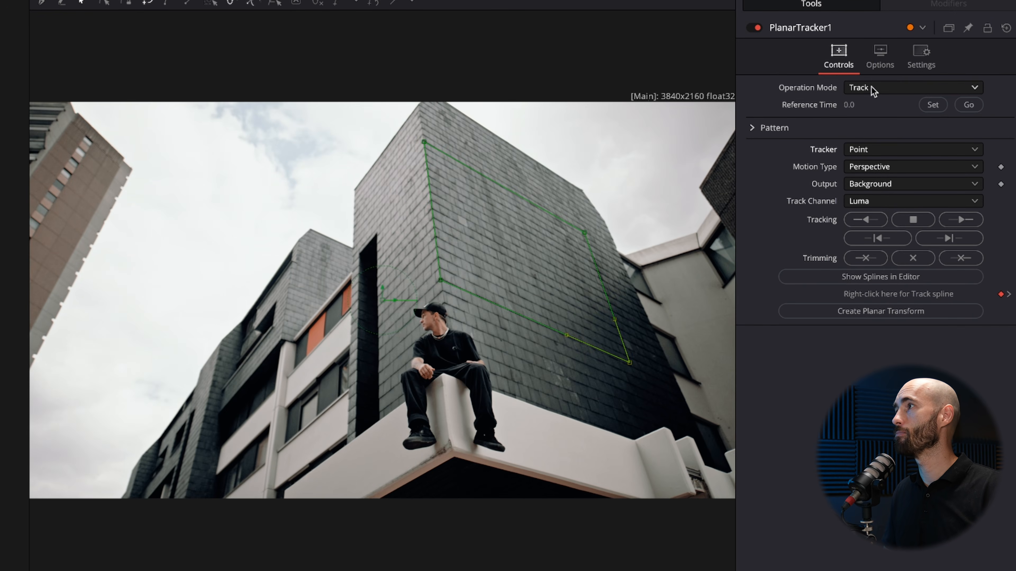
Switch the operation mode to Corner Pin and align the four pins with the tracked area of the slate wall.
click(879, 87)
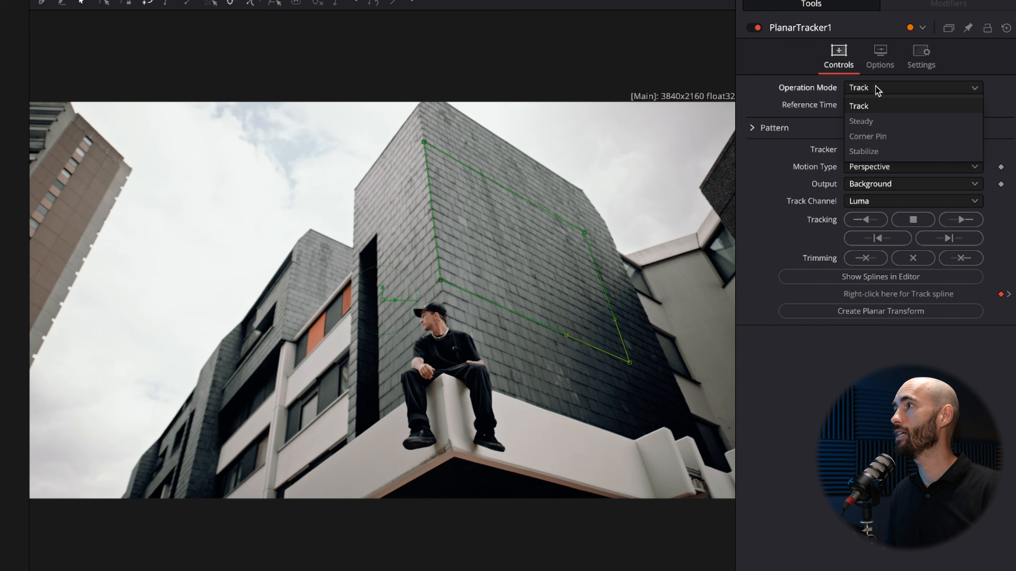
click(877, 137)
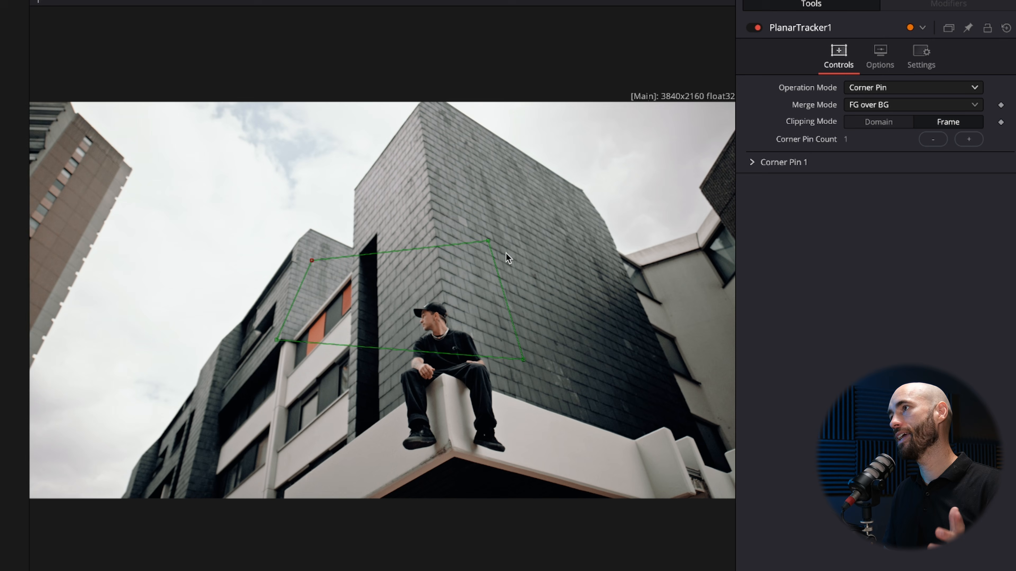
drag(523, 359, 638, 353)
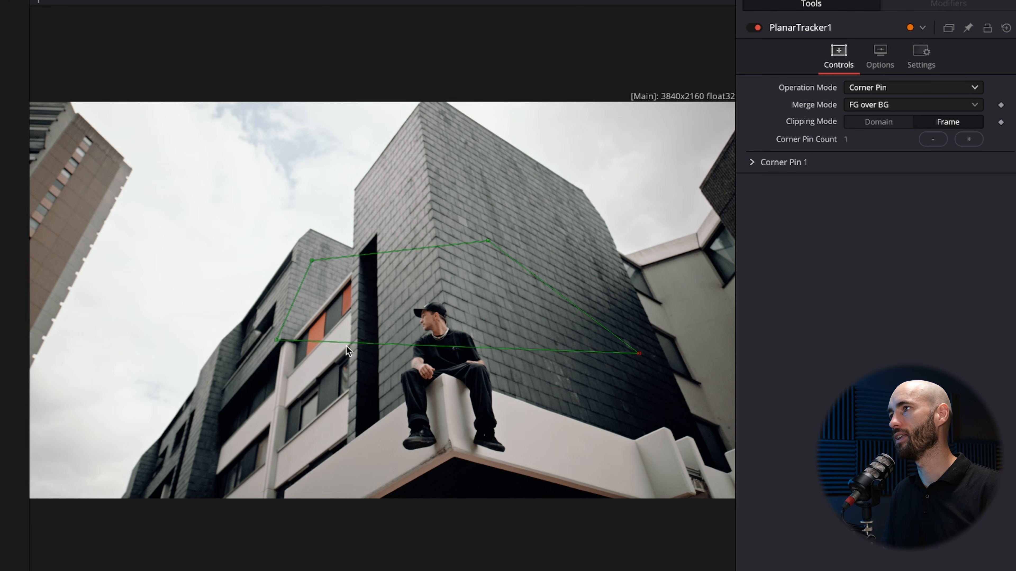
drag(282, 341, 441, 280)
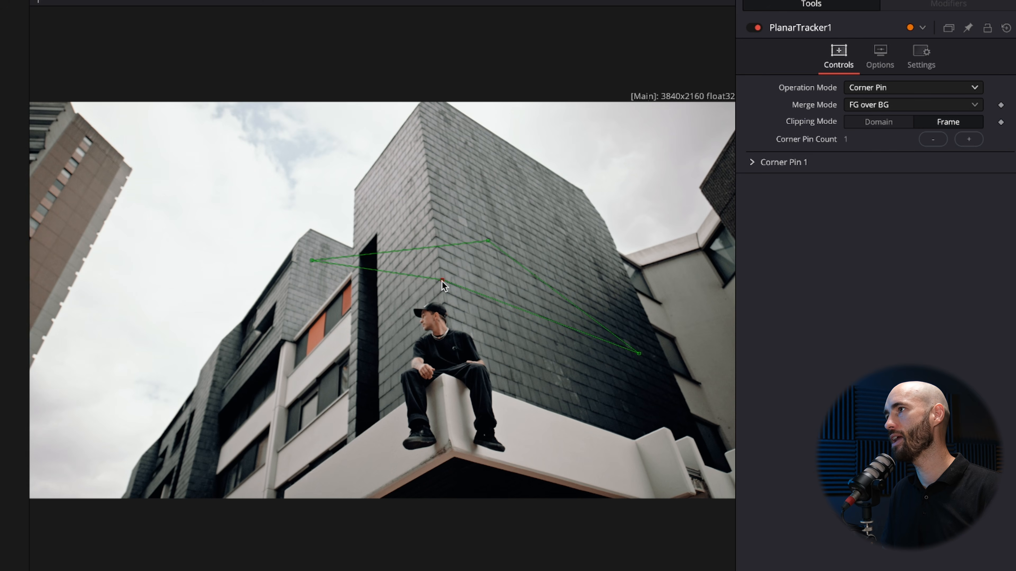
drag(639, 354, 644, 368)
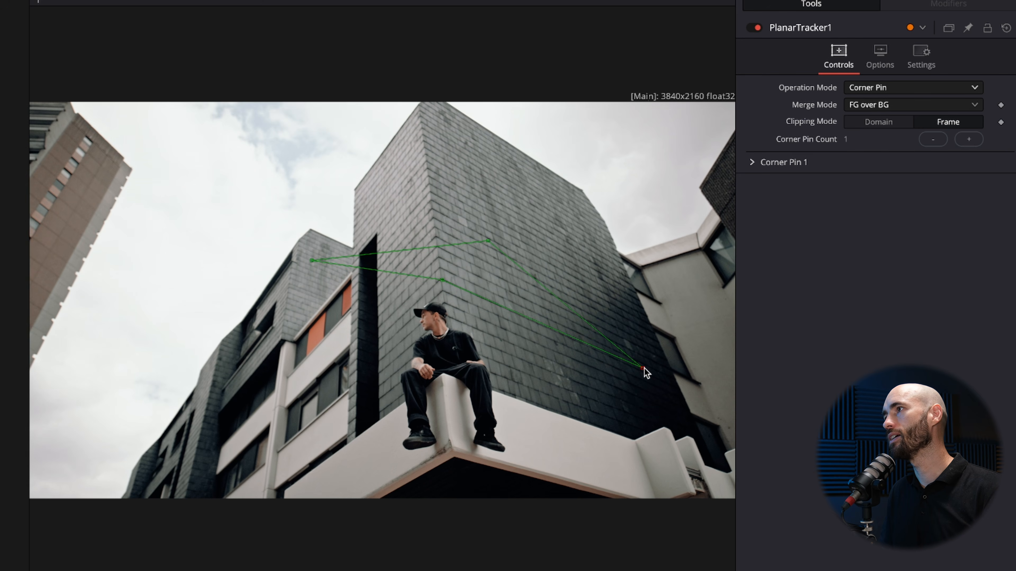
drag(311, 262, 425, 141)
drag(489, 241, 580, 223)
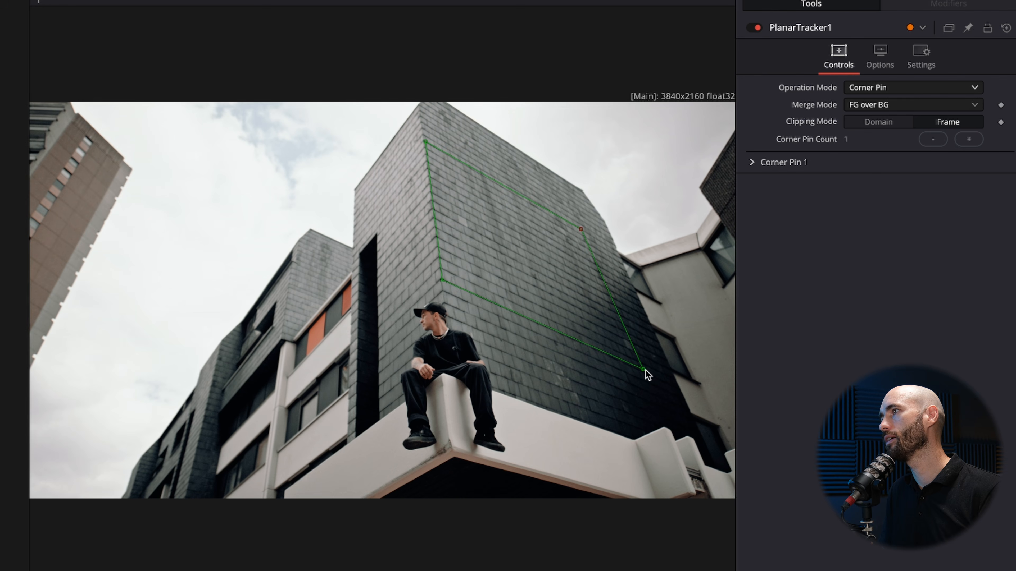
drag(643, 370, 638, 370)
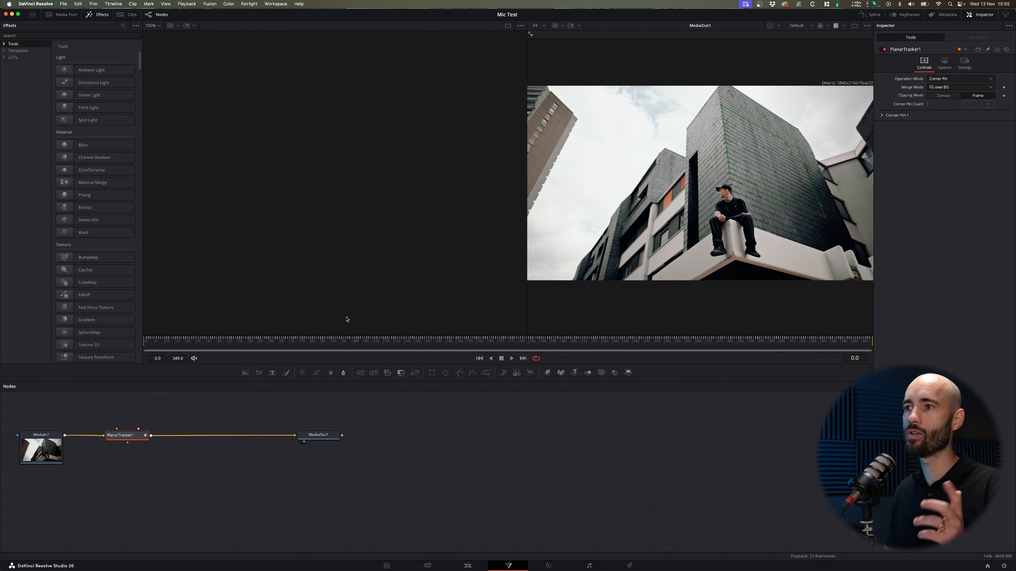
Add a Text node reading TEXT as the Planar Tracker's foreground and set its size to 0.5.
drag(272, 374, 124, 406)
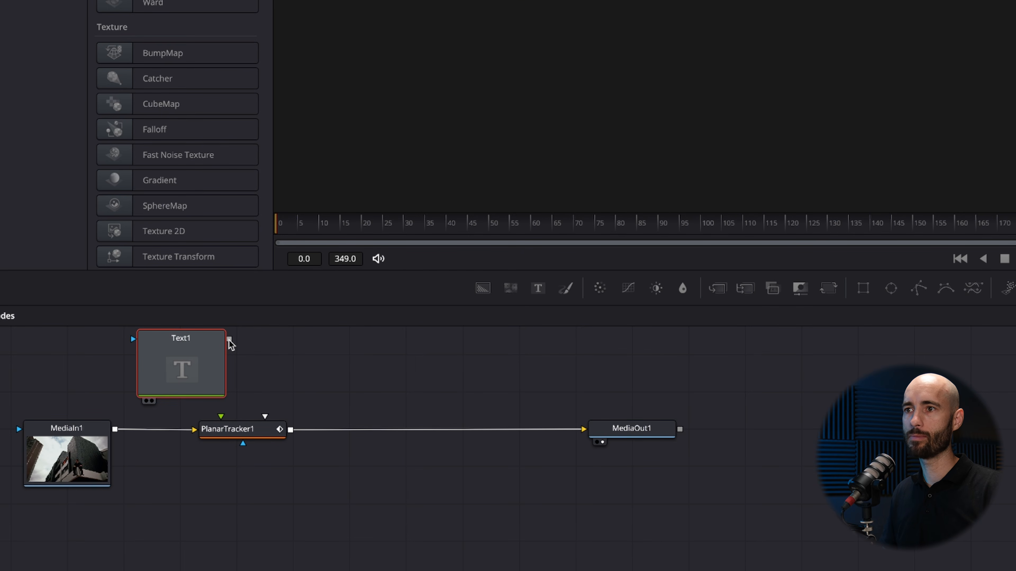
drag(229, 340, 238, 434)
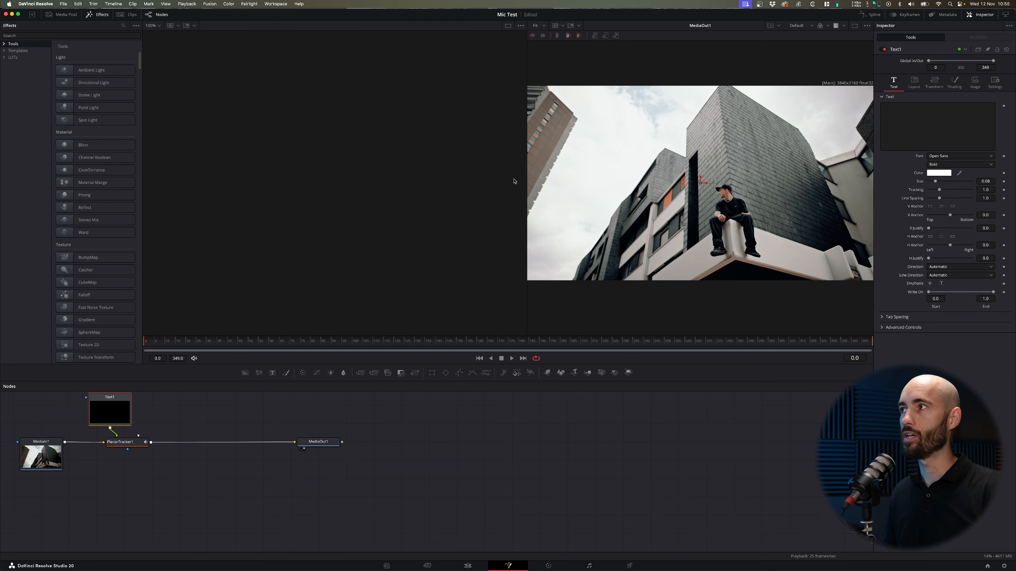
click(904, 120)
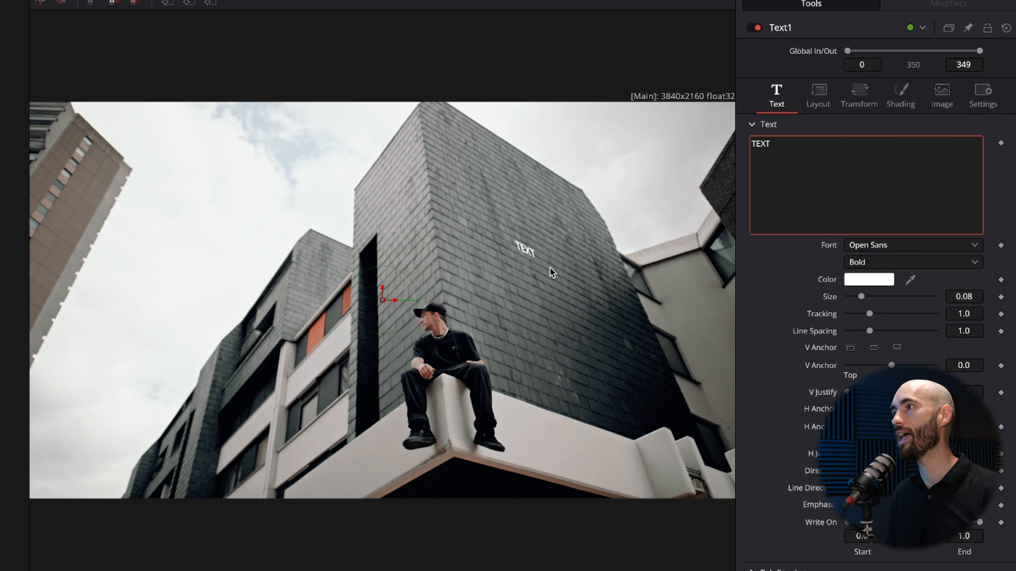
key(ctrl+a)
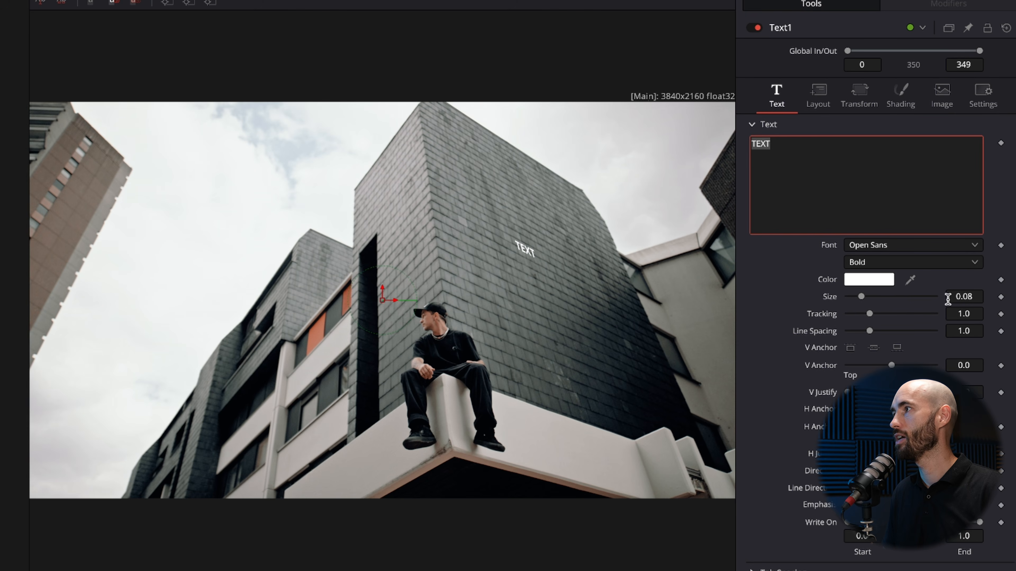
drag(863, 296, 941, 298)
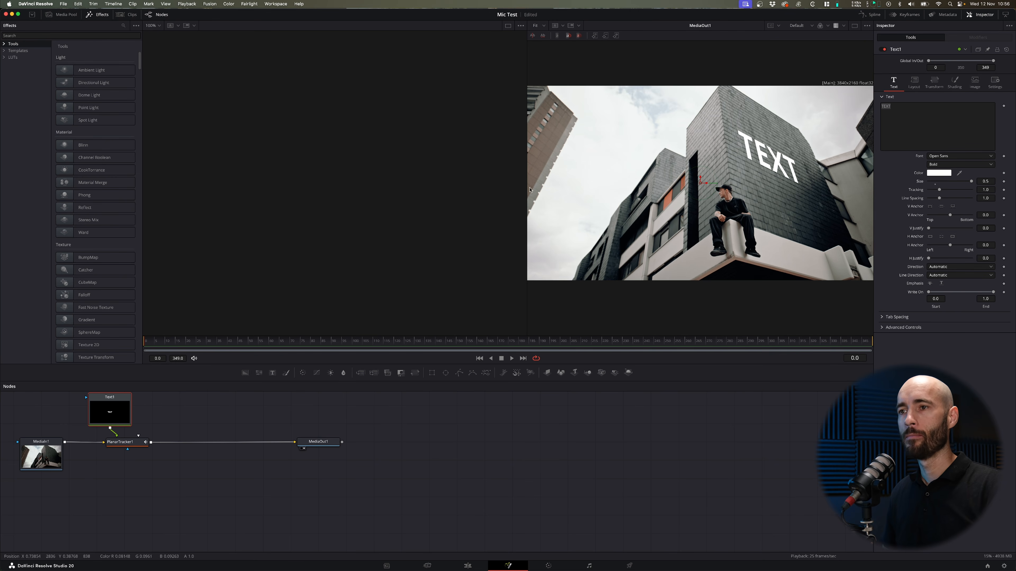
Insert a Transform node between the text and Planar Tracker with Y Size 1.13, then preview the clip and return to frame 0.
drag(192, 424, 186, 460)
drag(96, 449, 97, 418)
click(184, 416)
drag(425, 372, 109, 453)
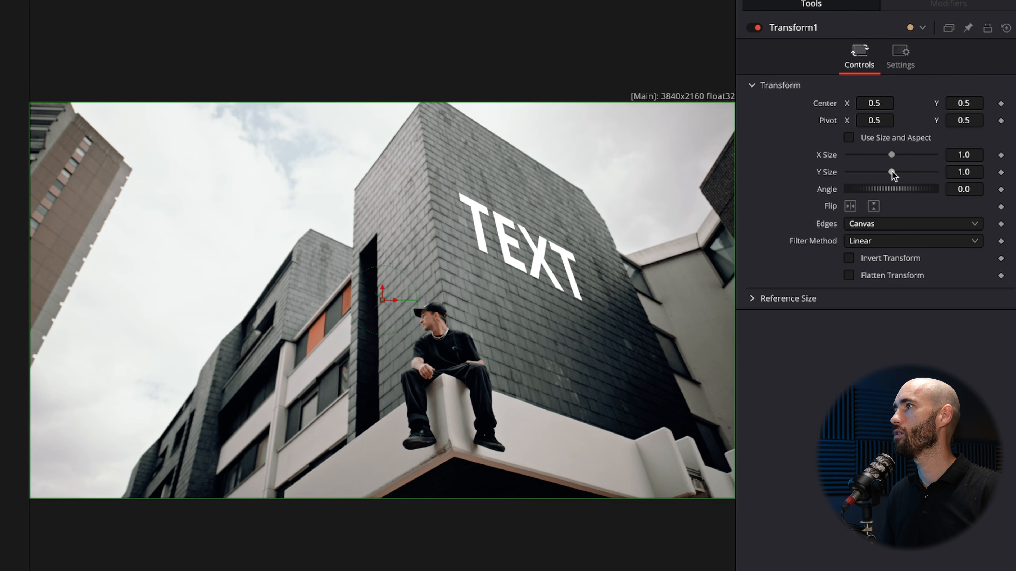
drag(891, 171, 892, 172)
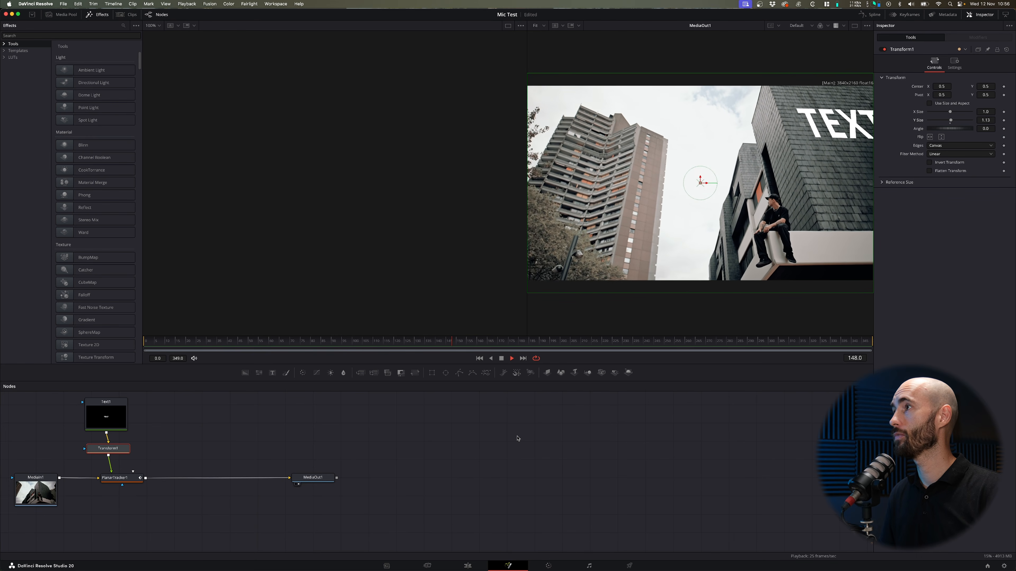
key(space)
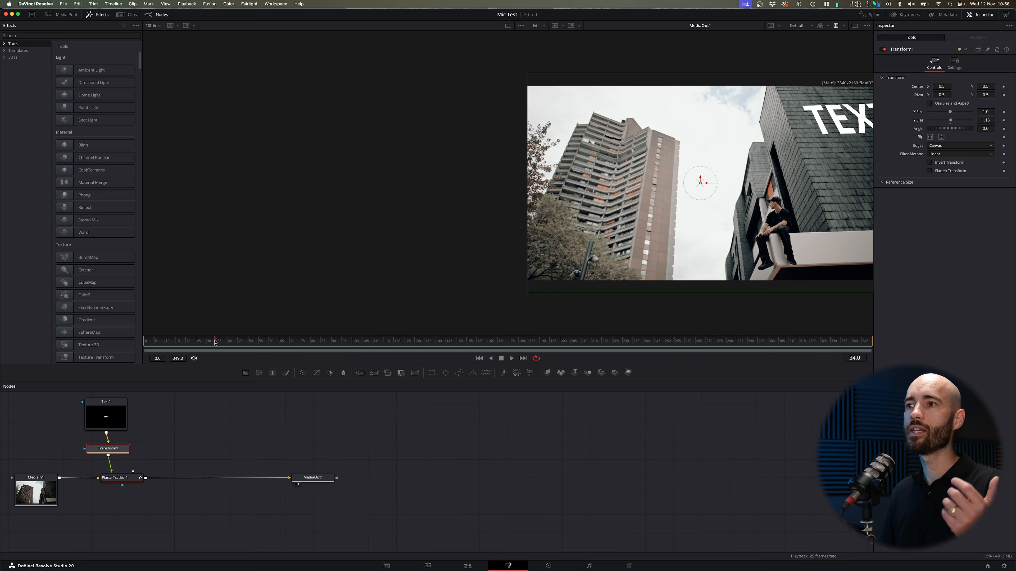
drag(215, 342, 137, 343)
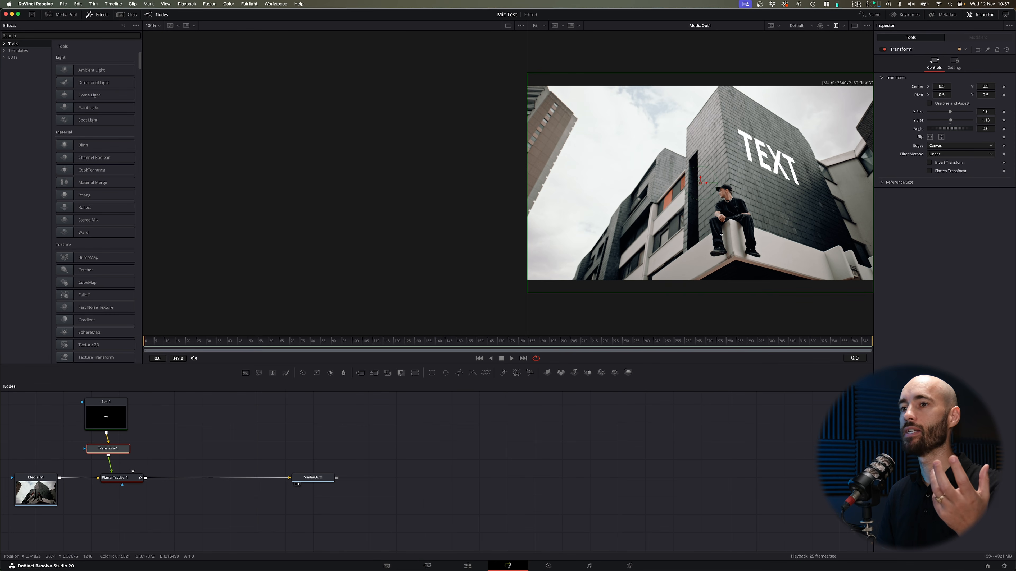
Try the Overlay and Screen apply modes on the Planar Tracker's Corner Pin 1, and set it back to Normal.
click(124, 479)
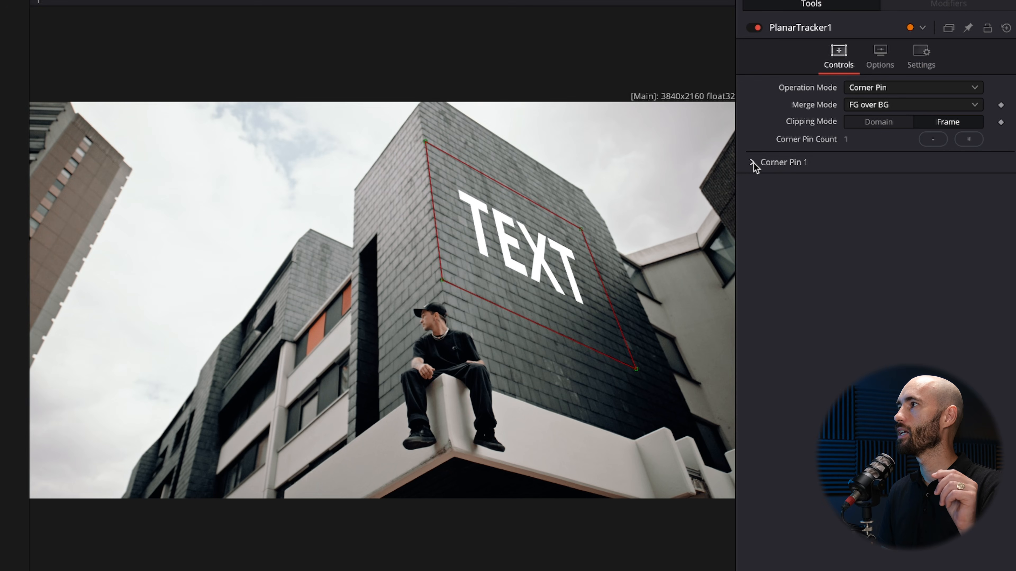
click(752, 163)
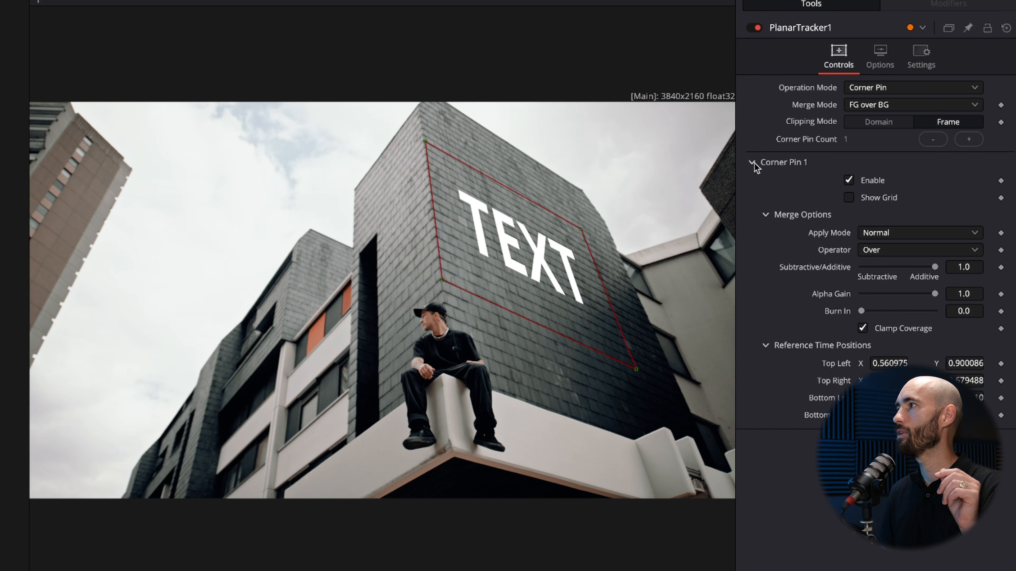
click(892, 234)
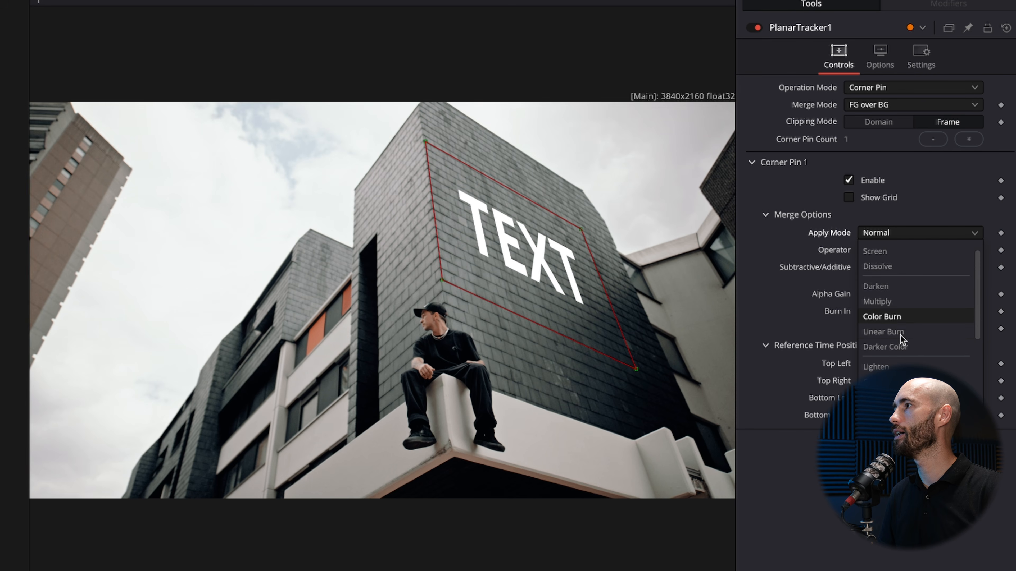
scroll(902, 338, down, 3)
click(902, 354)
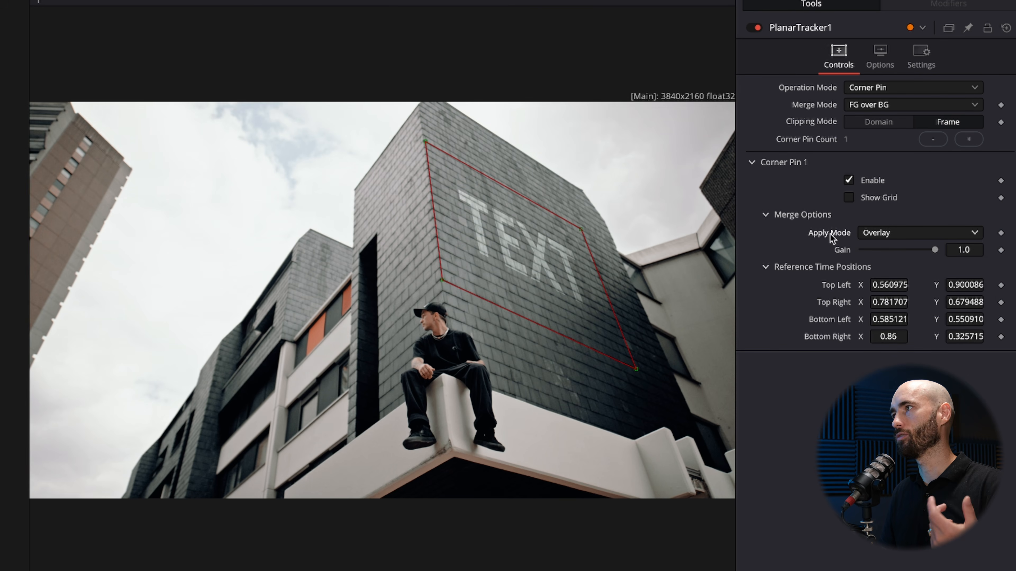
click(894, 234)
scroll(903, 288, up, 3)
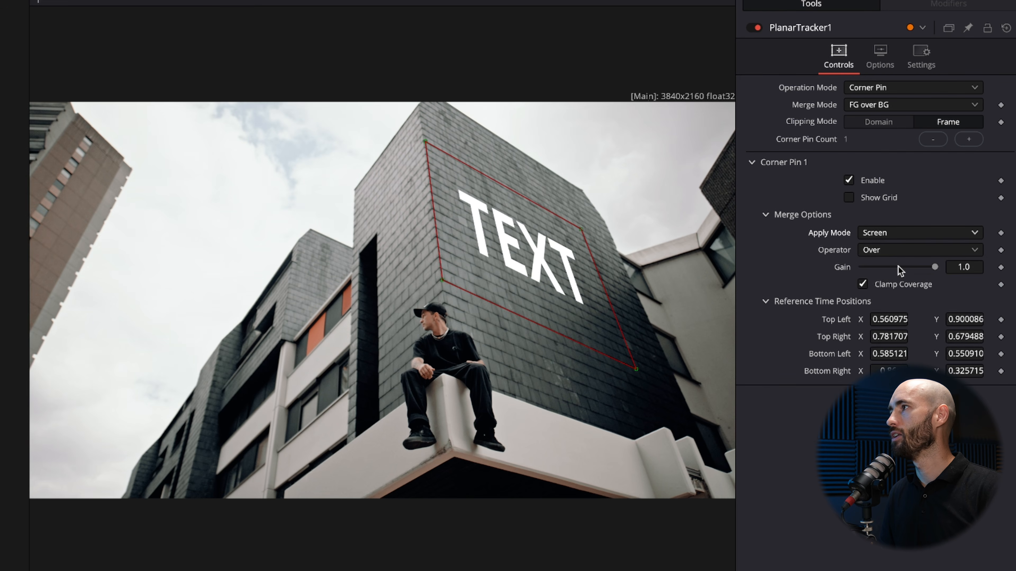
click(892, 235)
click(896, 251)
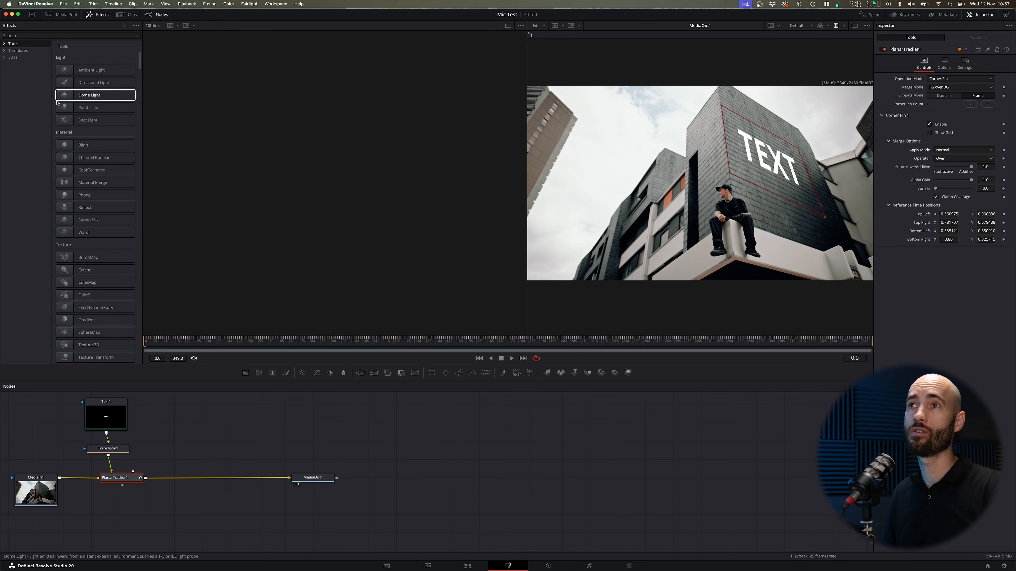
Add a Drop Shadow node between the text and the Transform node and set its Drop Distance to 0.022.
key(shift+space)
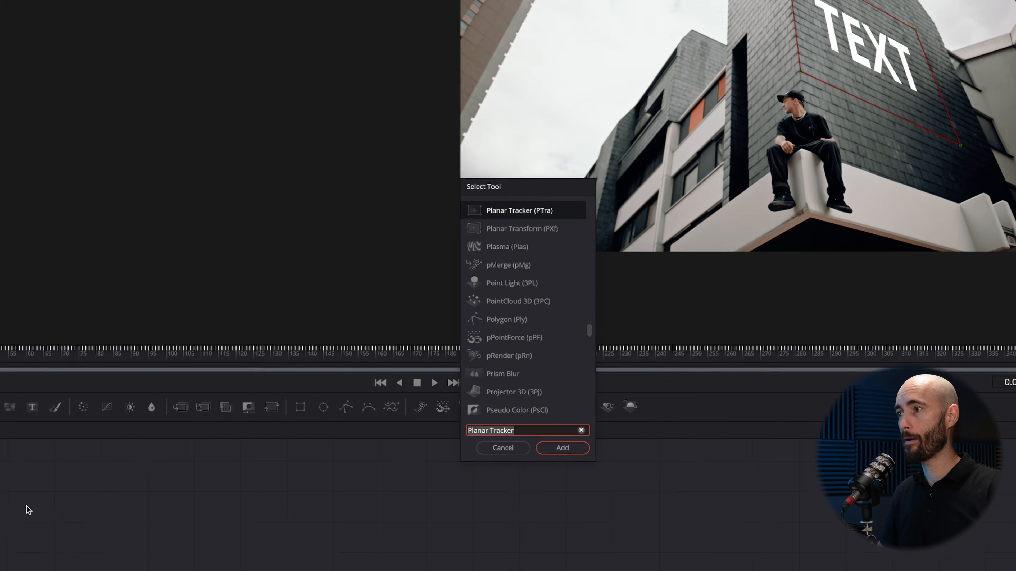
text(dow)
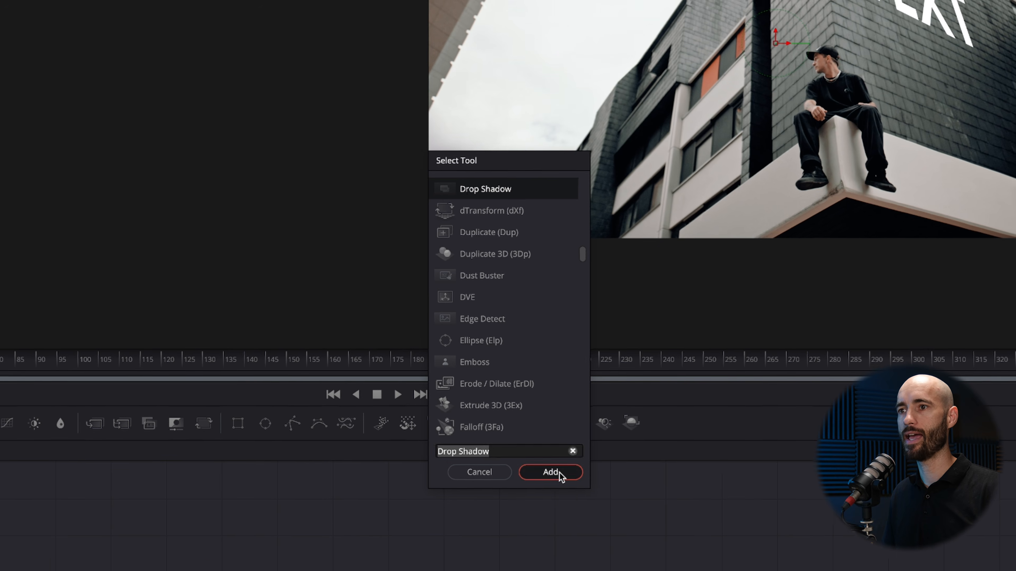
click(549, 475)
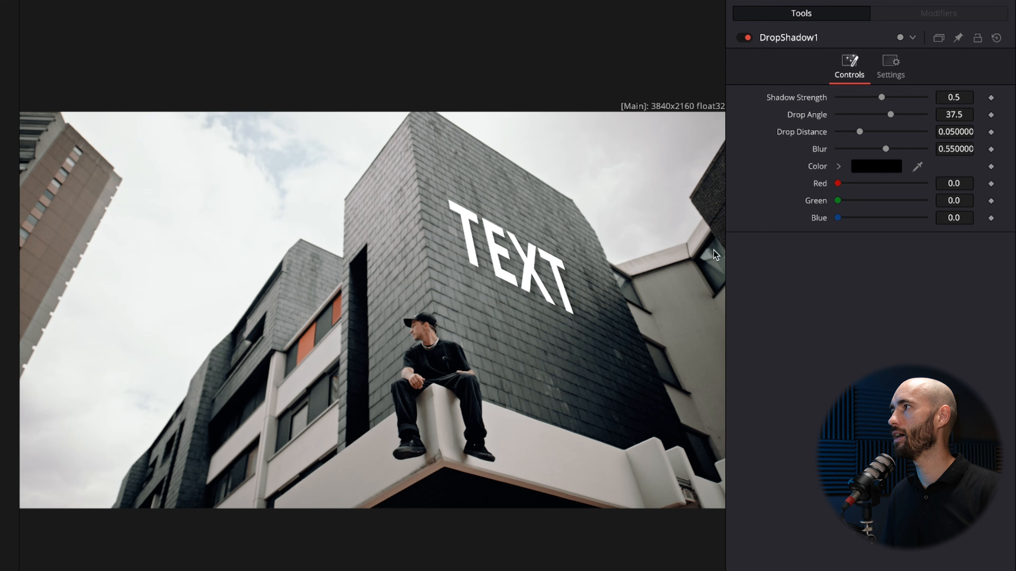
mouse_move(885, 151)
mouse_down()
mouse_move(838, 150)
mouse_move(852, 130)
mouse_move(843, 130)
mouse_move(856, 148)
mouse_move(886, 142)
mouse_up()
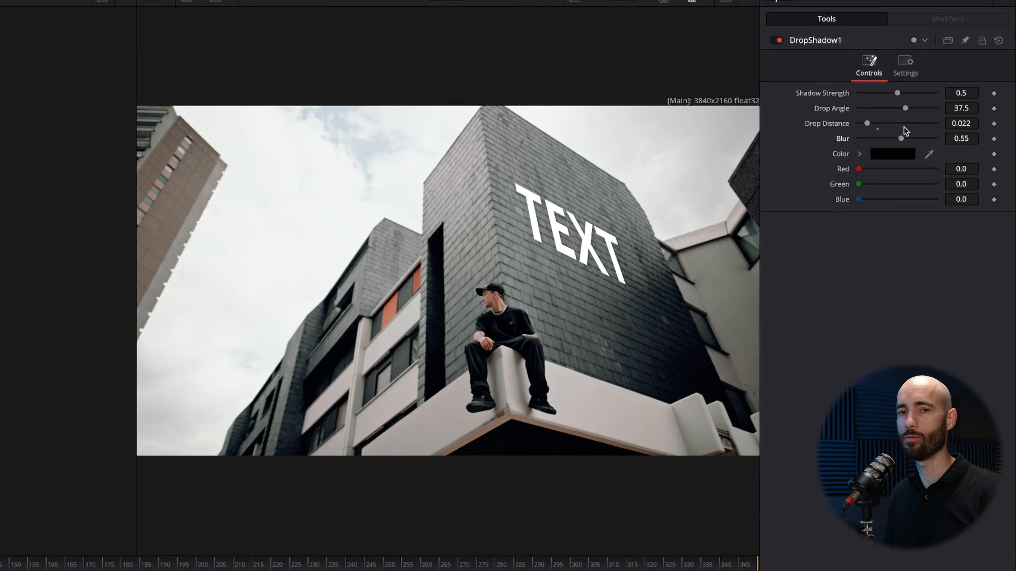
Set the text's size to 0.5 and its vertical anchor to -0.21.
drag(954, 181, 977, 179)
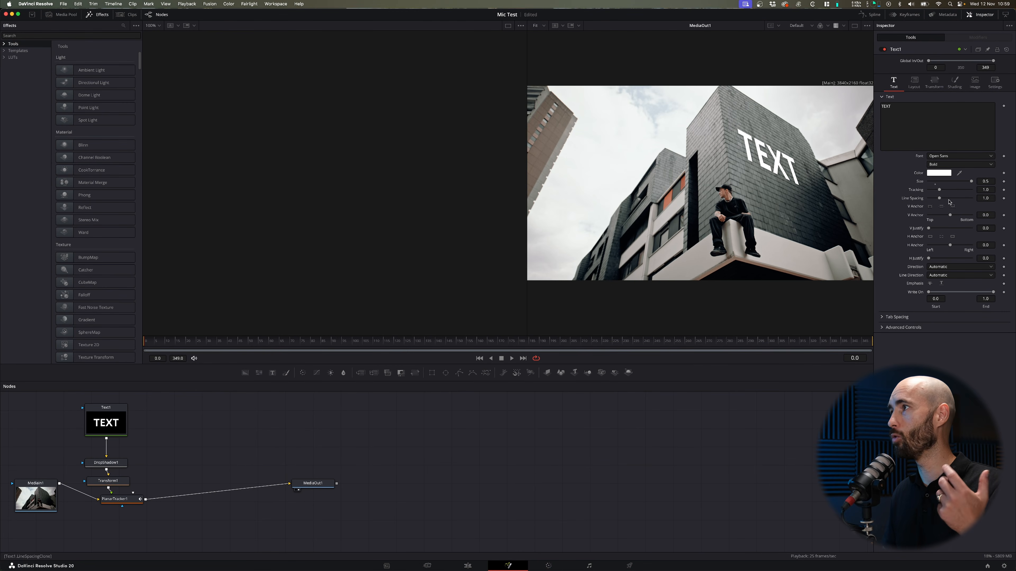
click(929, 217)
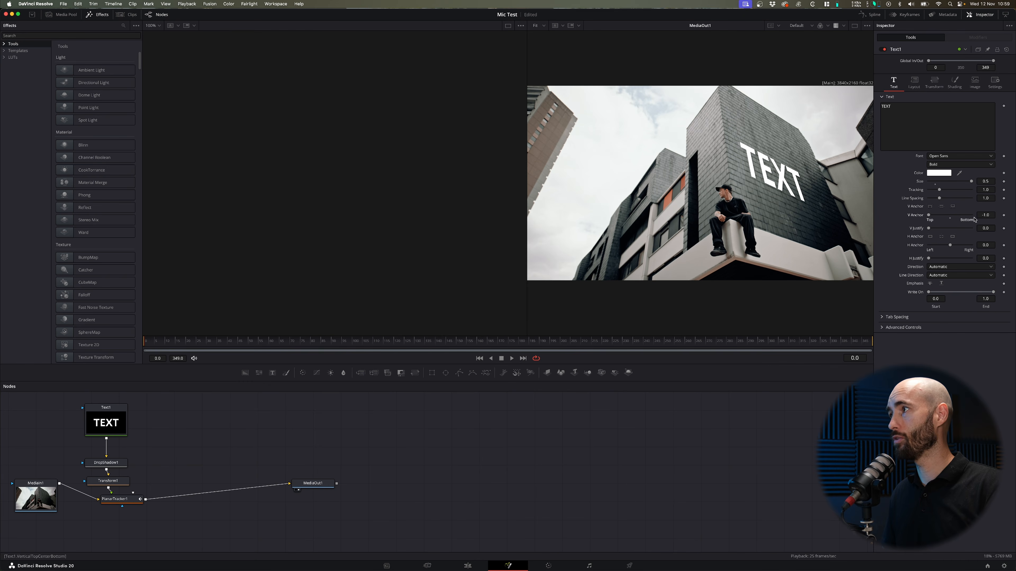
drag(986, 215, 986, 217)
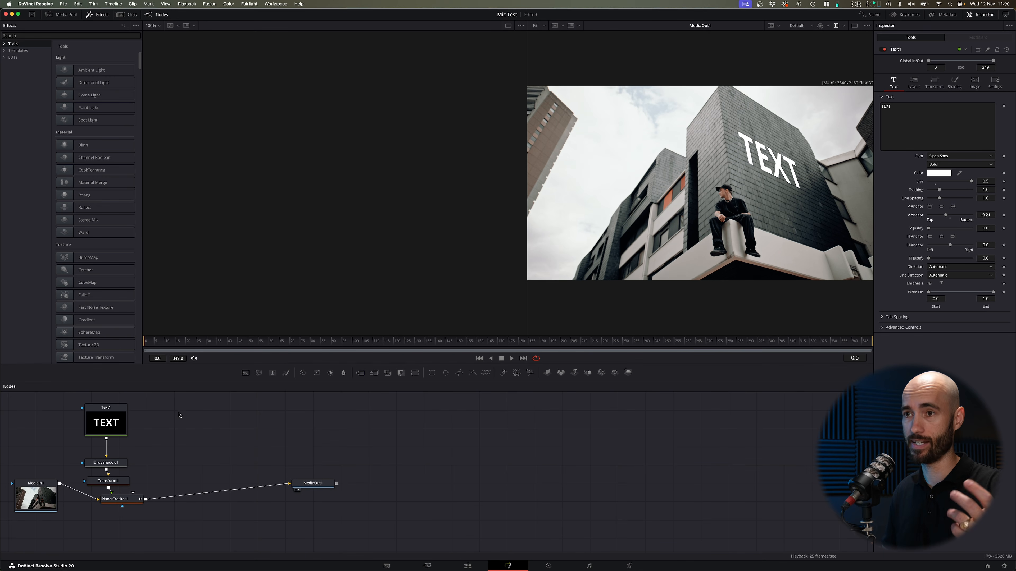
Delete the Text, Drop Shadow and Transform nodes feeding the Planar Tracker, and save the project.
click(111, 429)
key(Delete)
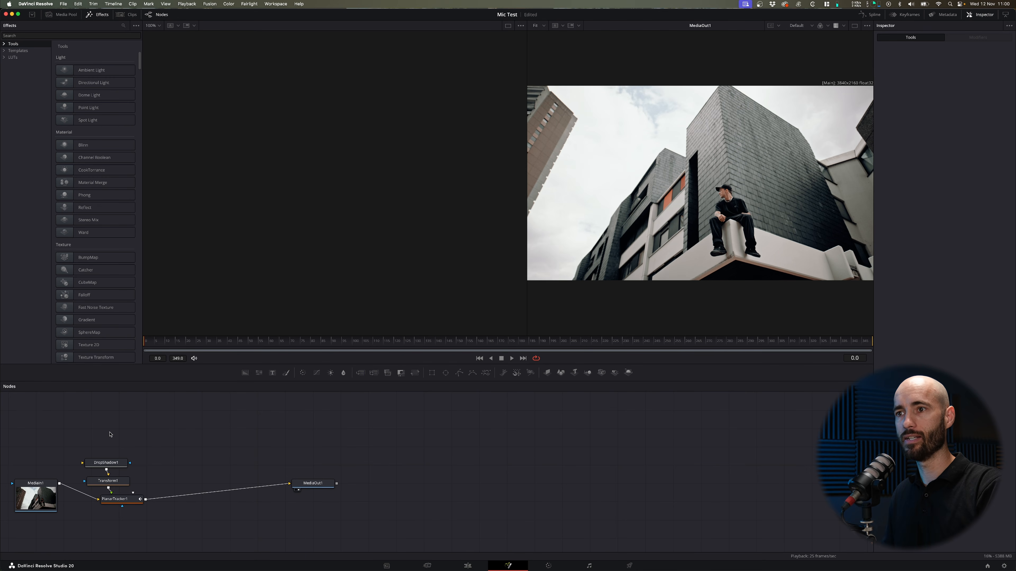
click(114, 463)
key(Delete)
click(111, 481)
key(Delete)
key(super+s)
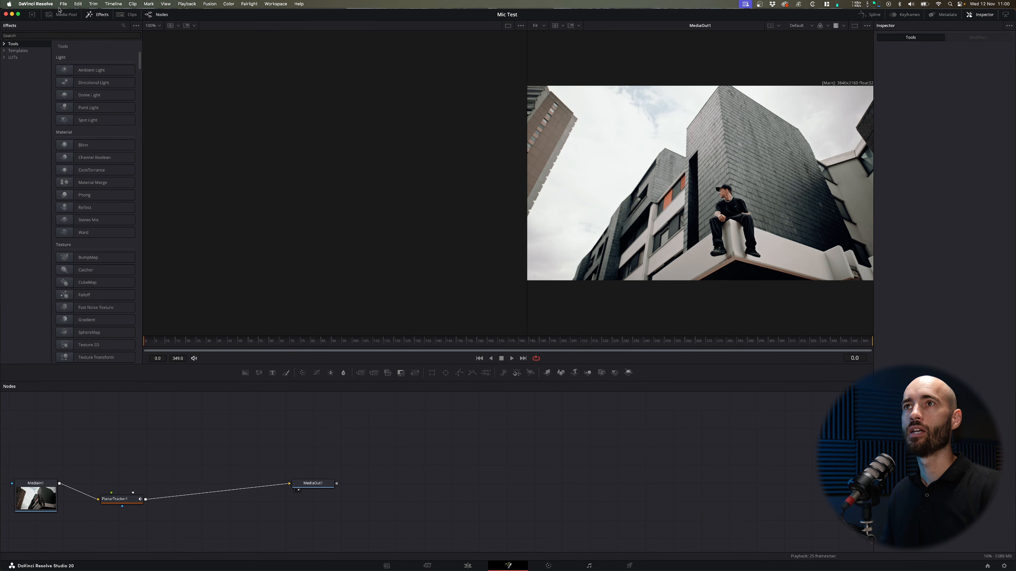
Add the DaVinci Resolve logo image from the media pool as a node above the Planar Tracker and connect it as the foreground.
click(64, 15)
scroll(103, 180, down, 15)
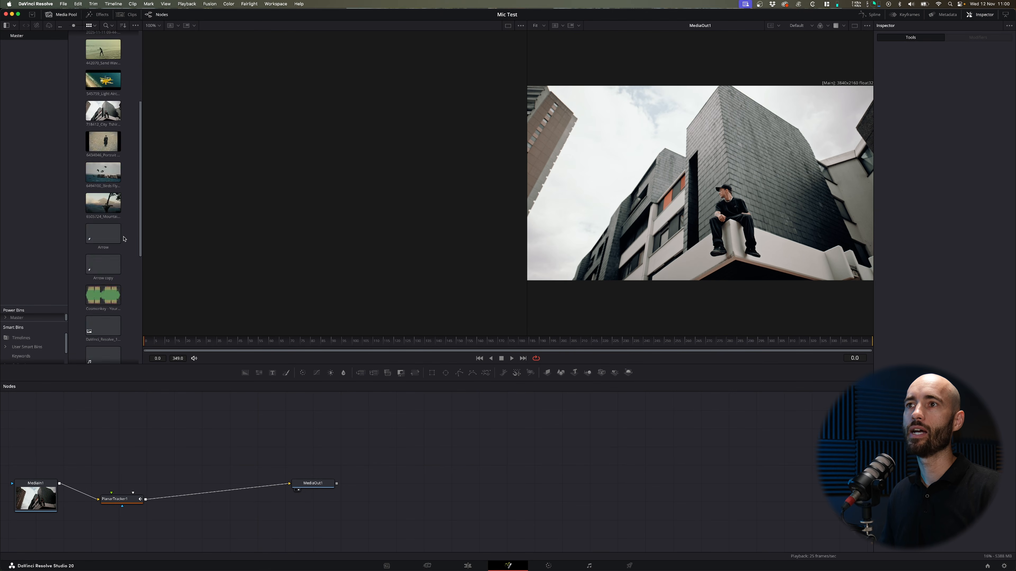
drag(106, 104, 117, 421)
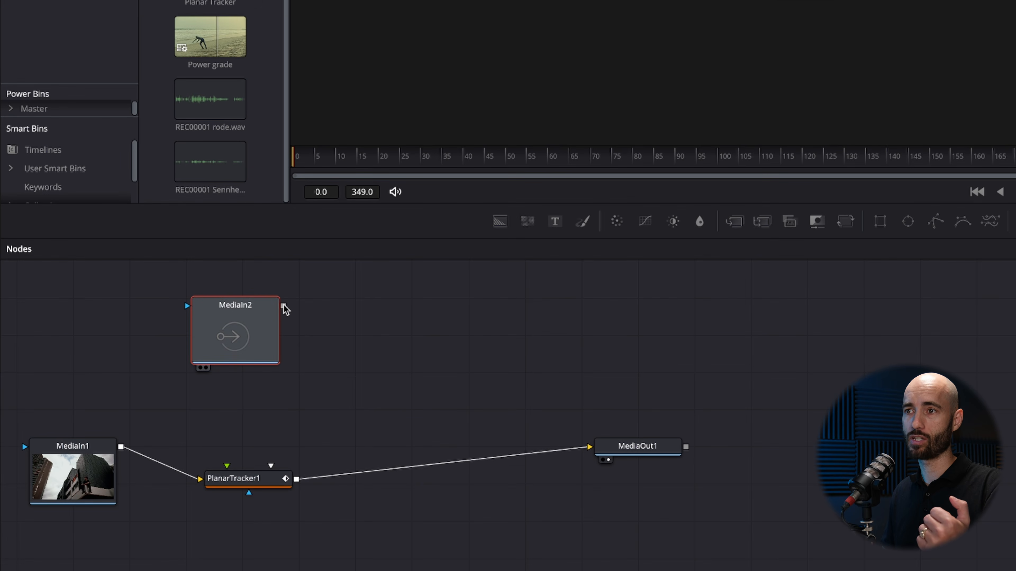
drag(283, 307, 227, 468)
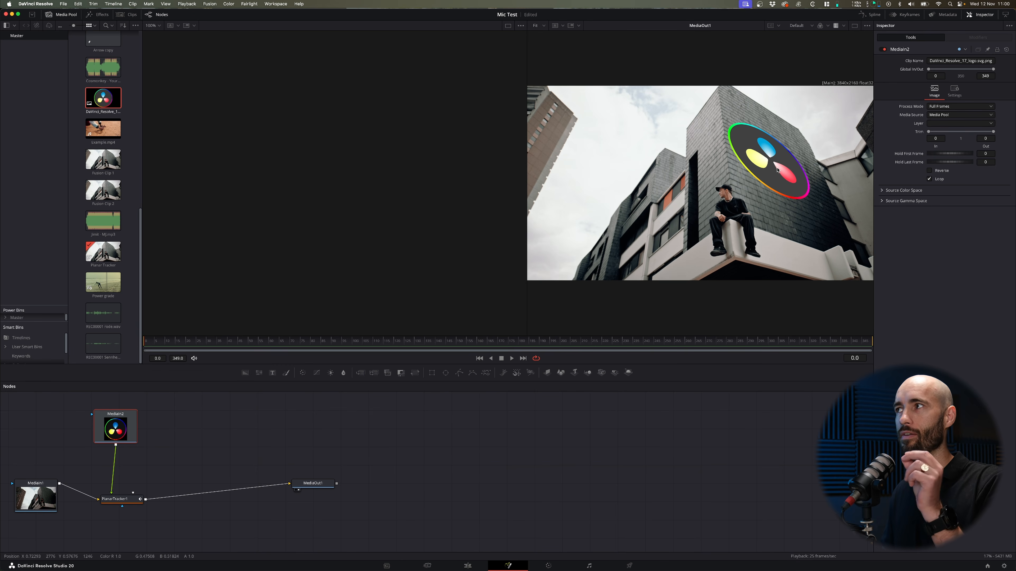
drag(119, 428, 117, 418)
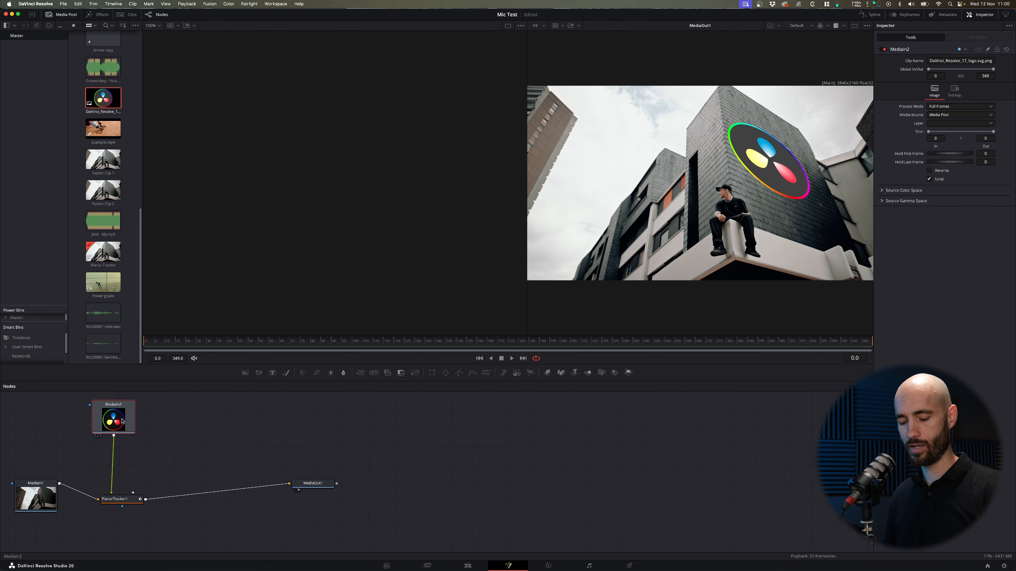
Insert a Transform node after the logo, disable Use Size and Aspect, and increase its Y Size slightly.
key(shift+space)
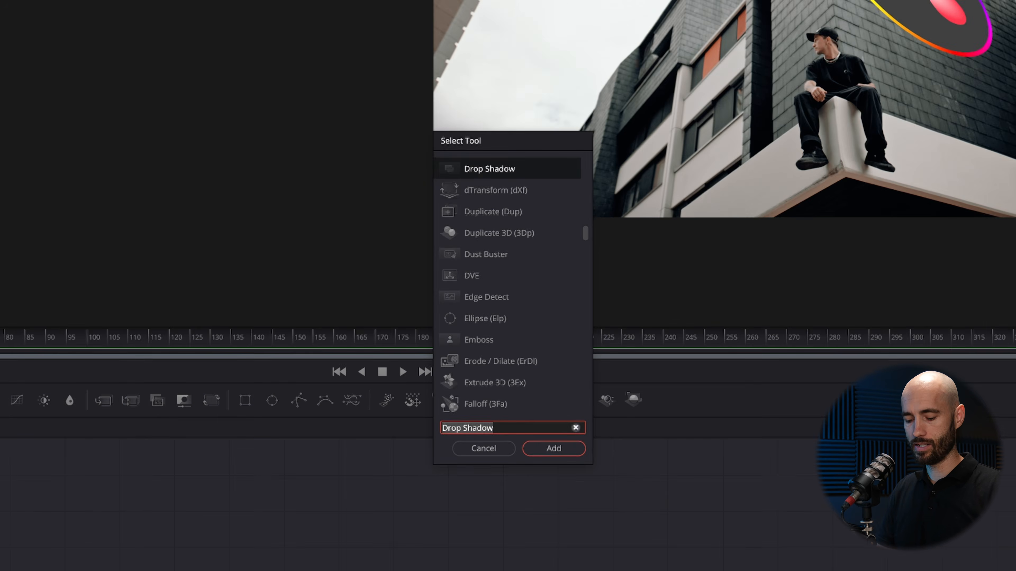
text(transf)
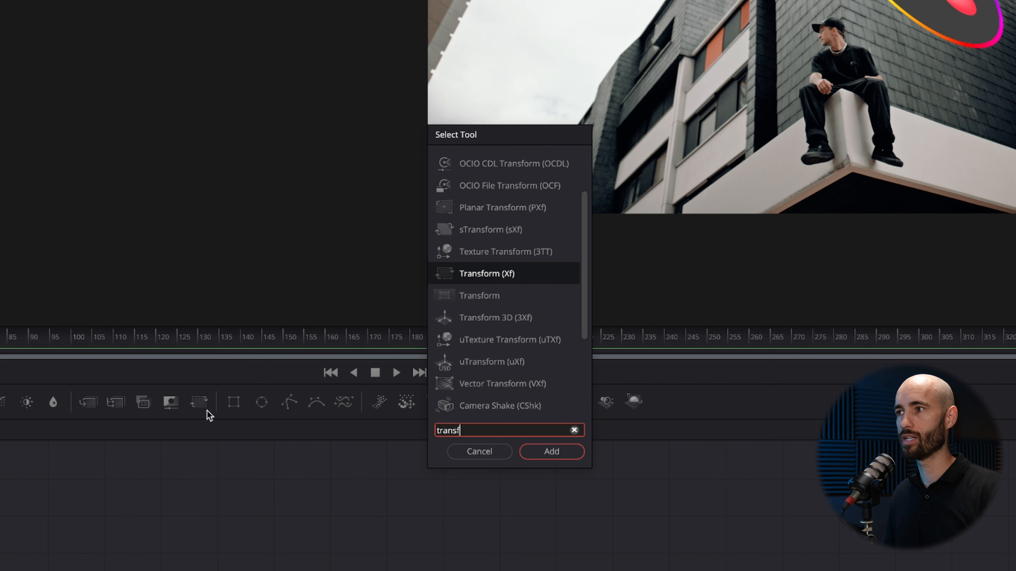
click(559, 451)
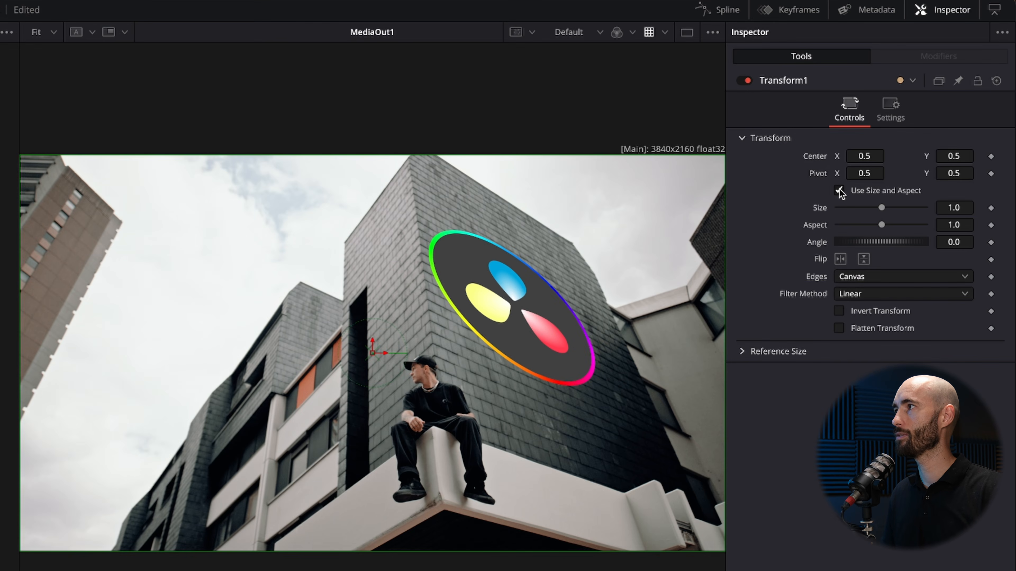
click(840, 192)
drag(881, 224, 884, 224)
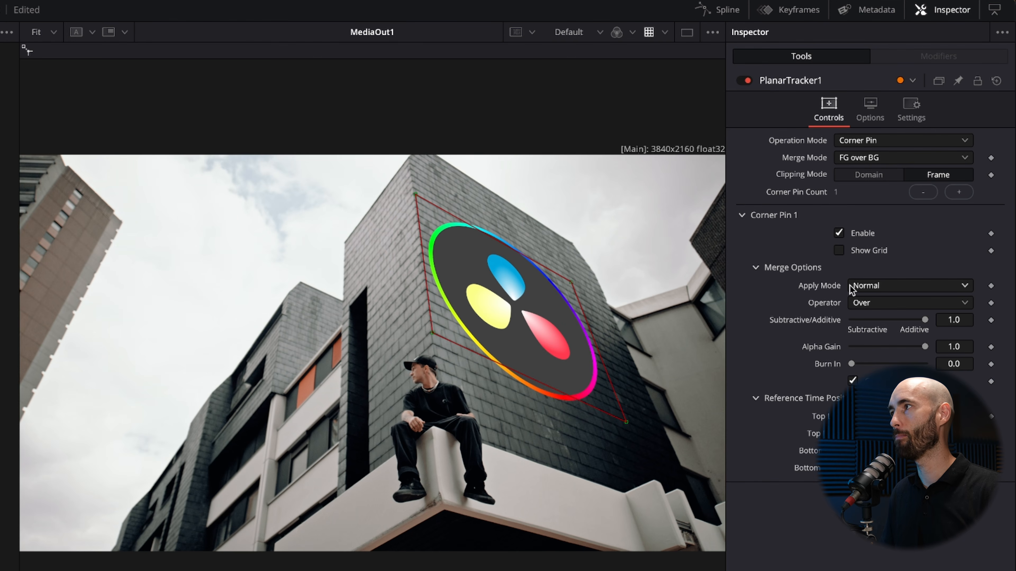
Set the Planar Tracker's corner pin apply mode to Overlay to blend the logo with the slate wall.
click(883, 286)
scroll(882, 324, down, 3)
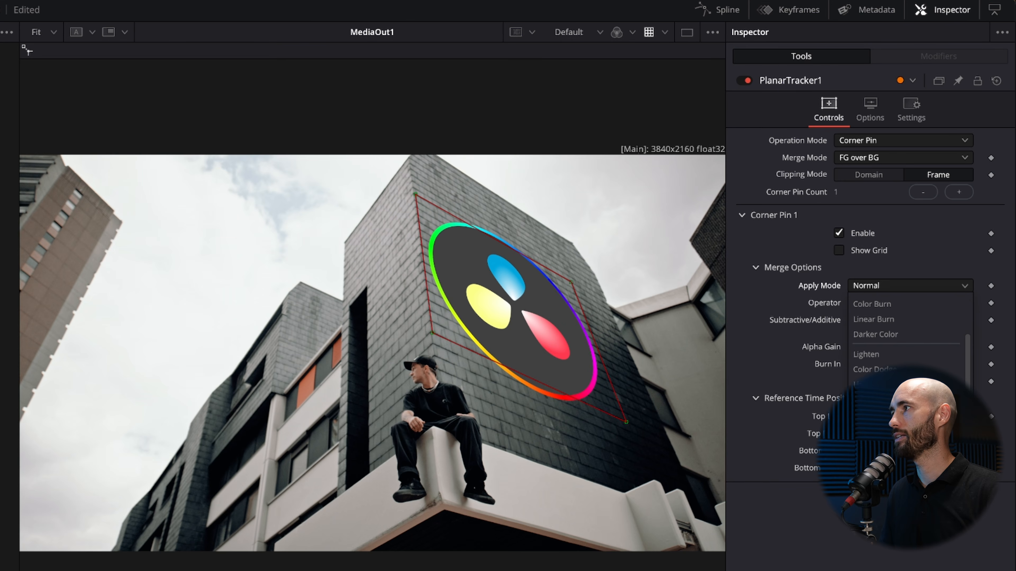
click(876, 420)
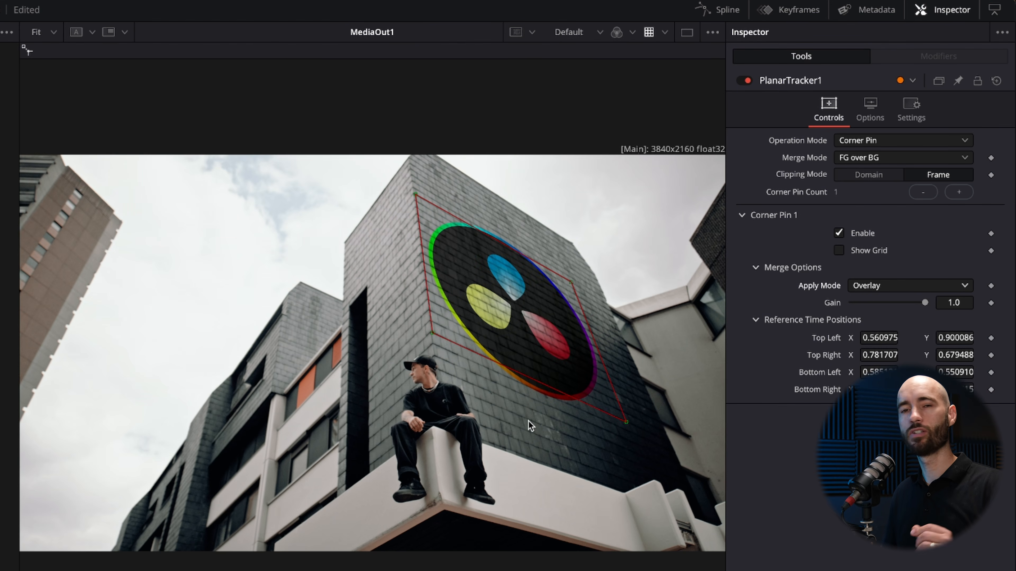